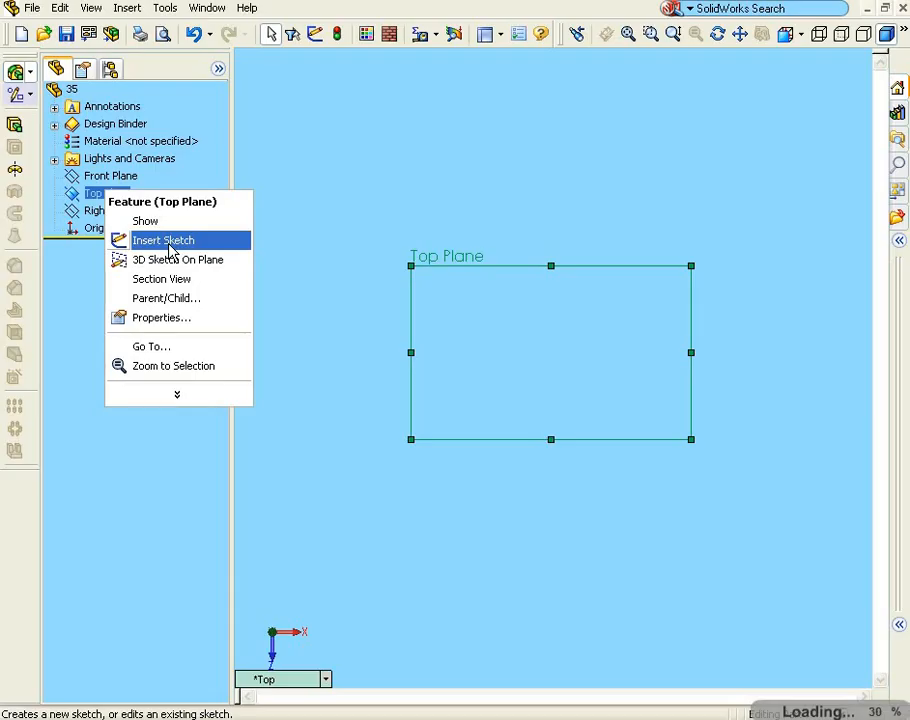
Start a sketch on the Top Plane and insert file-1-2.gif as a sketch picture, with its preview turned on.
{"action": "left_click", "coordinate": [165, 243]}
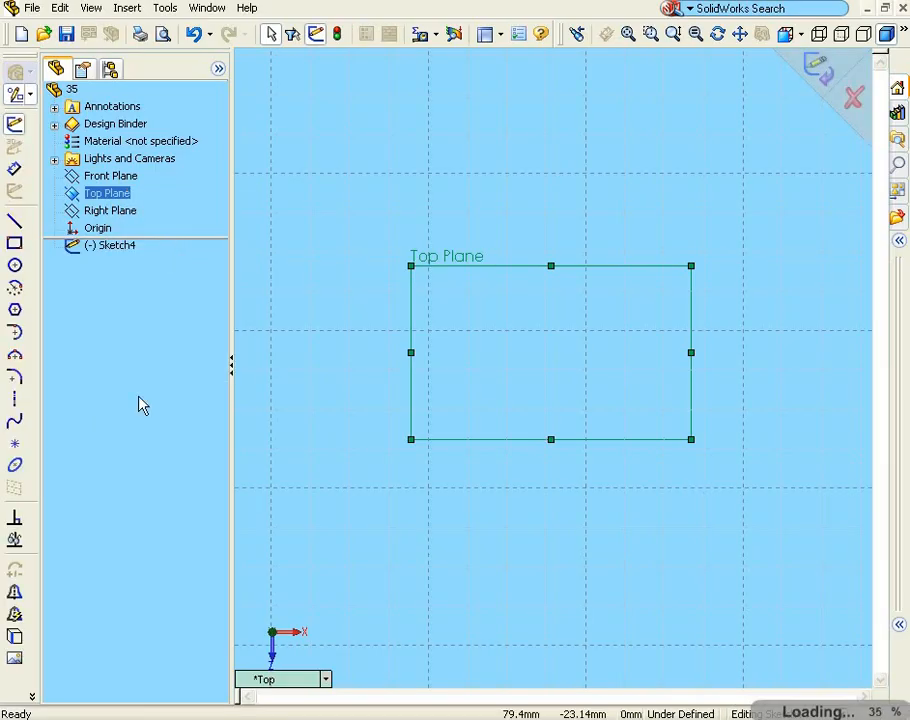
{"action": "left_click", "coordinate": [15, 659]}
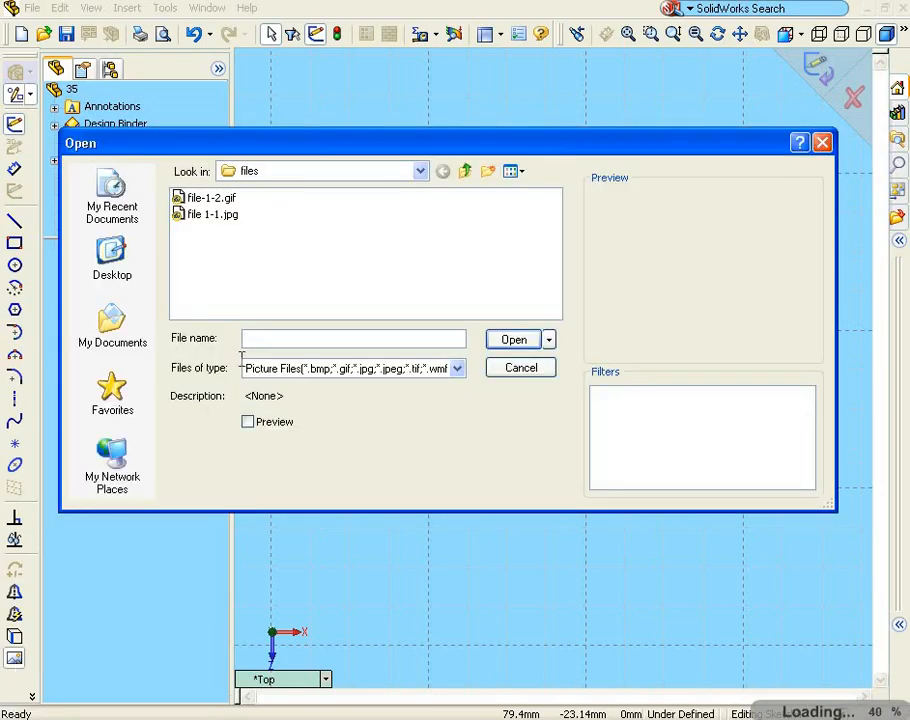
{"action": "left_click_drag", "start_coordinate": [338, 147], "coordinate": [344, 124]}
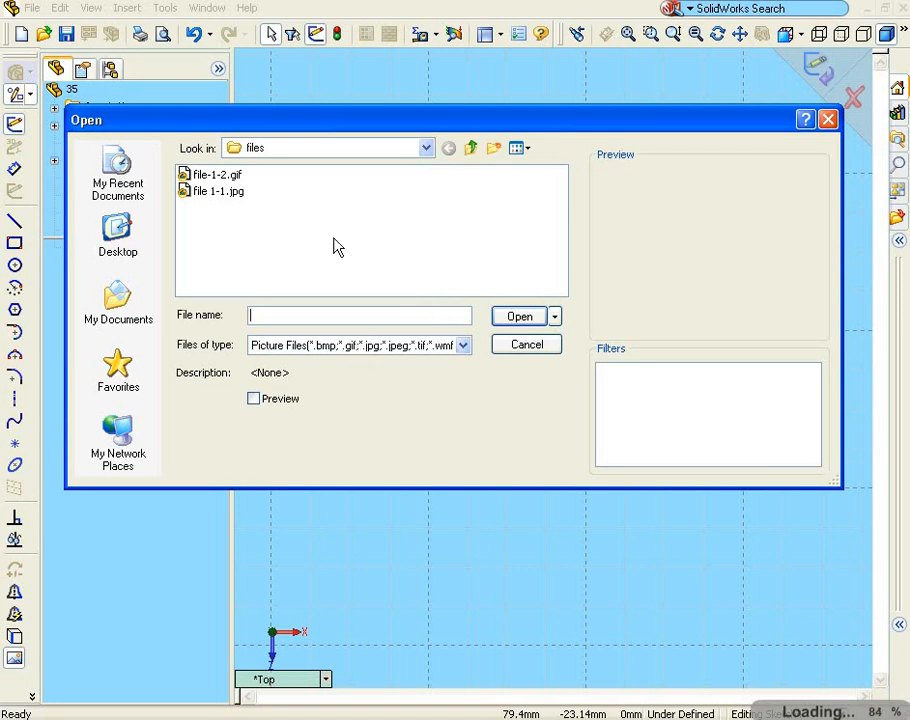
{"action": "left_click", "coordinate": [218, 175]}
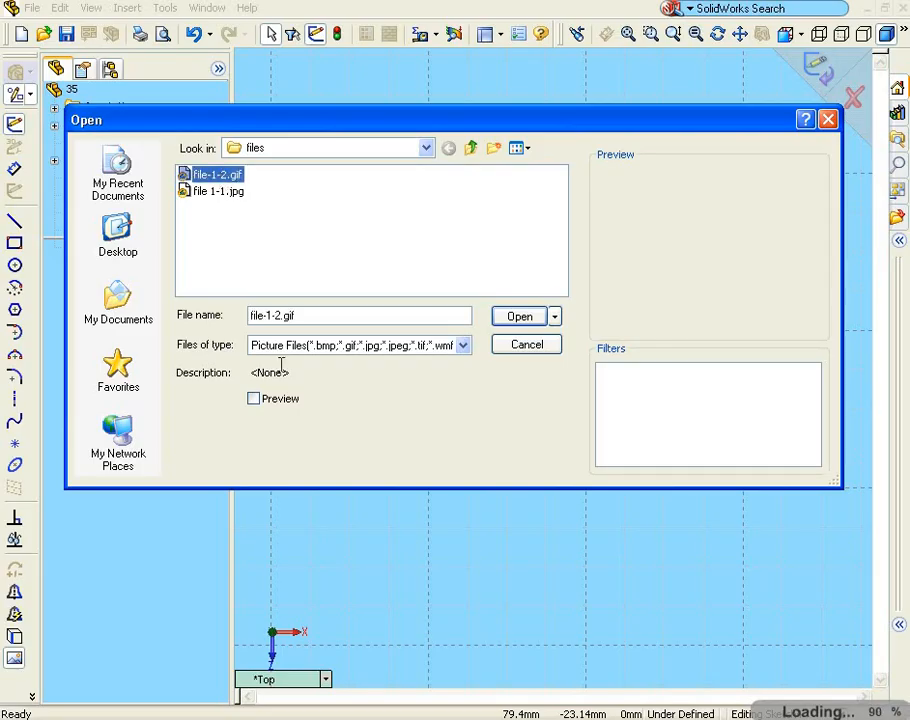
{"action": "left_click", "coordinate": [253, 398]}
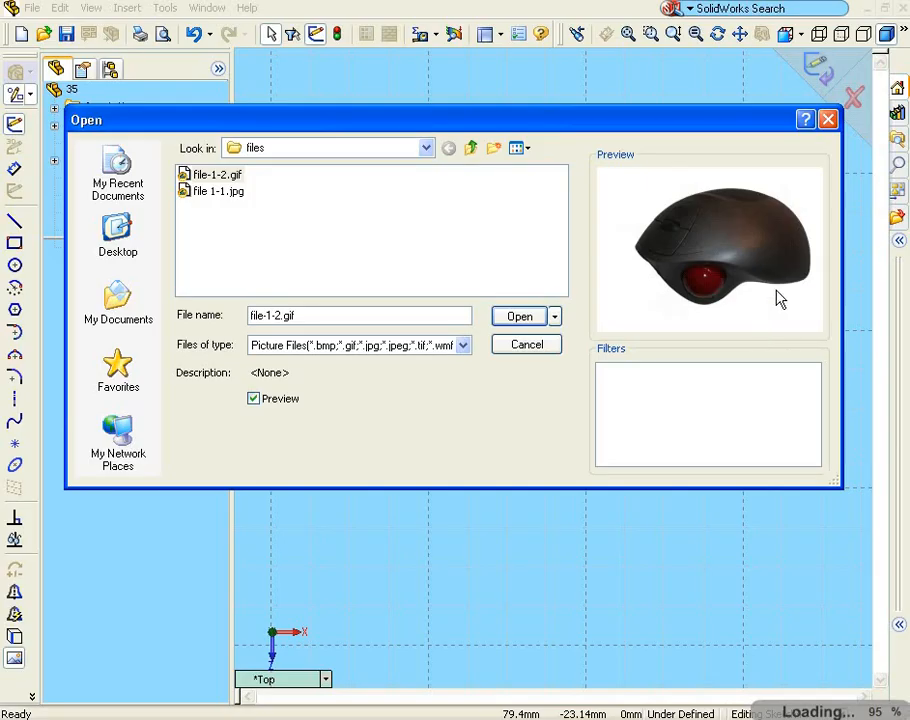
{"action": "left_click", "coordinate": [521, 317]}
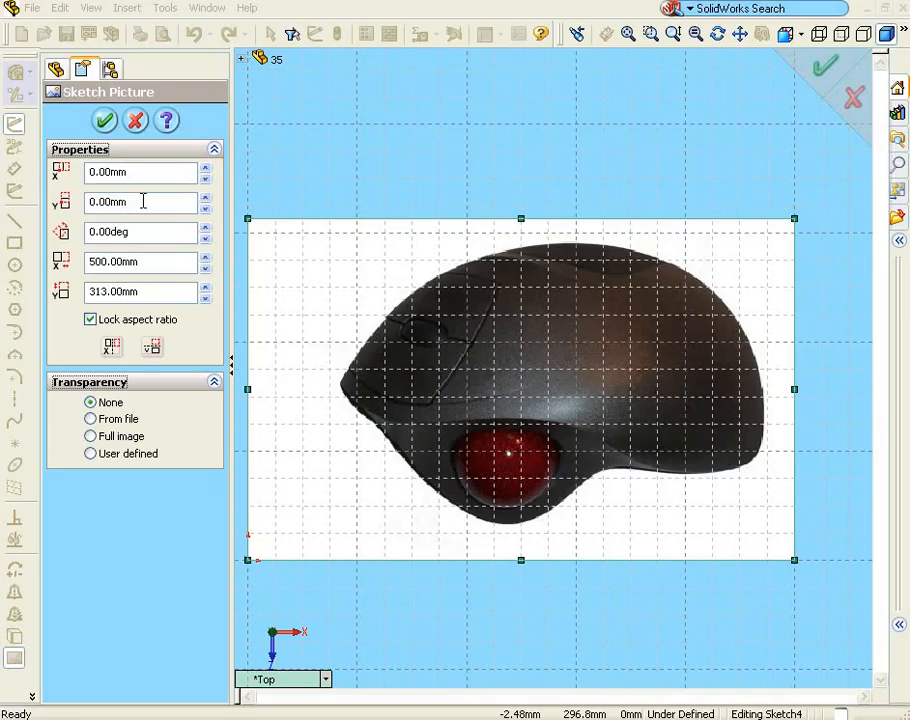
Position the sketch picture's origin at X 30 mm and Y 10 mm.
{"action": "left_click", "coordinate": [205, 169]}
{"action": "left_click", "coordinate": [206, 169]}
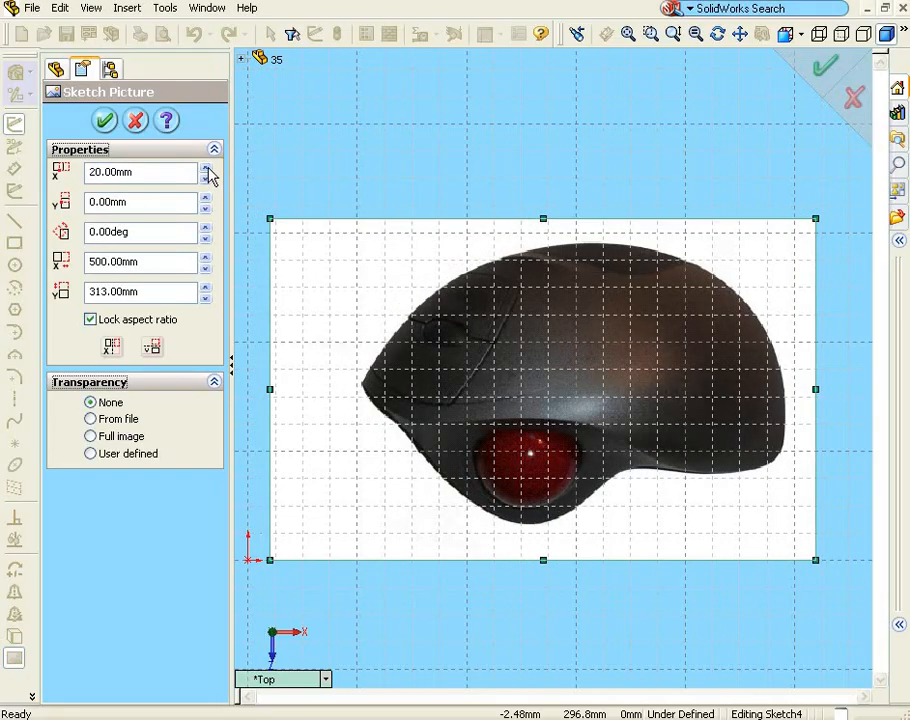
{"action": "left_click", "coordinate": [206, 169]}
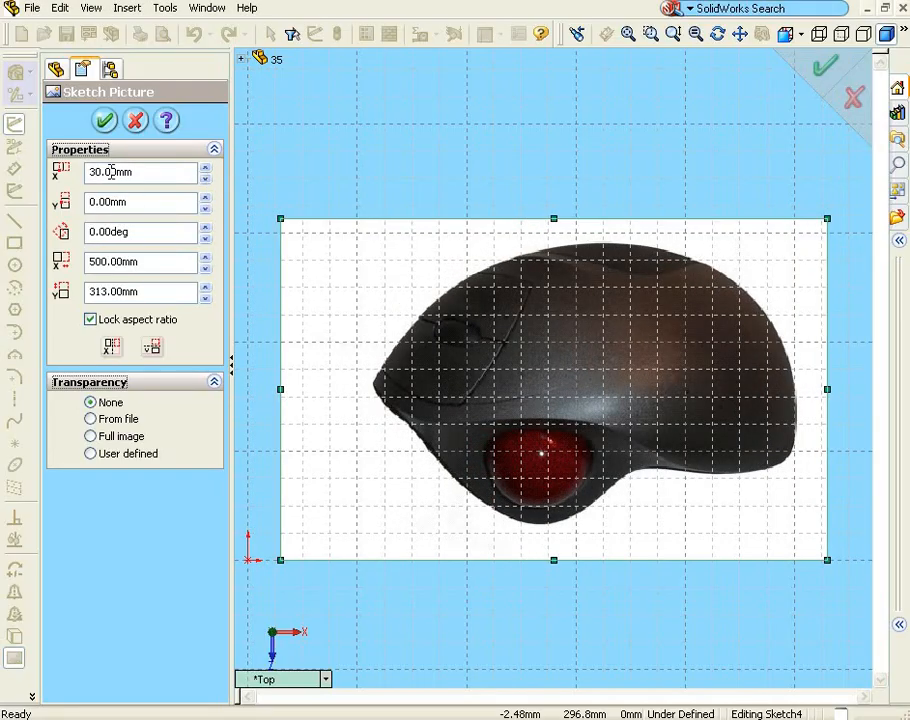
{"action": "left_click", "coordinate": [205, 209]}
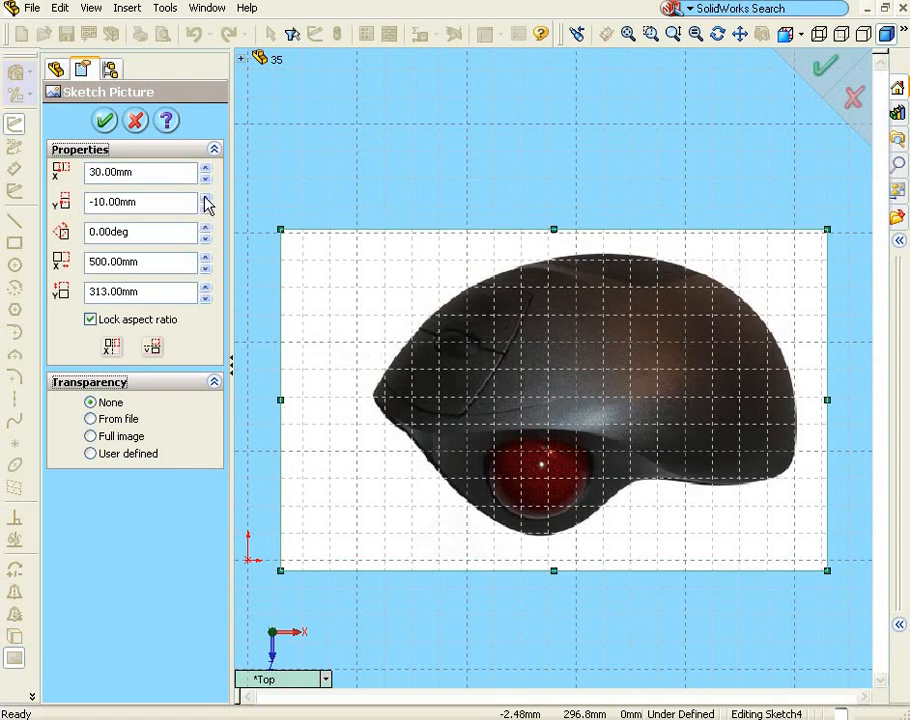
{"action": "left_click", "coordinate": [205, 198]}
{"action": "left_click", "coordinate": [205, 198]}
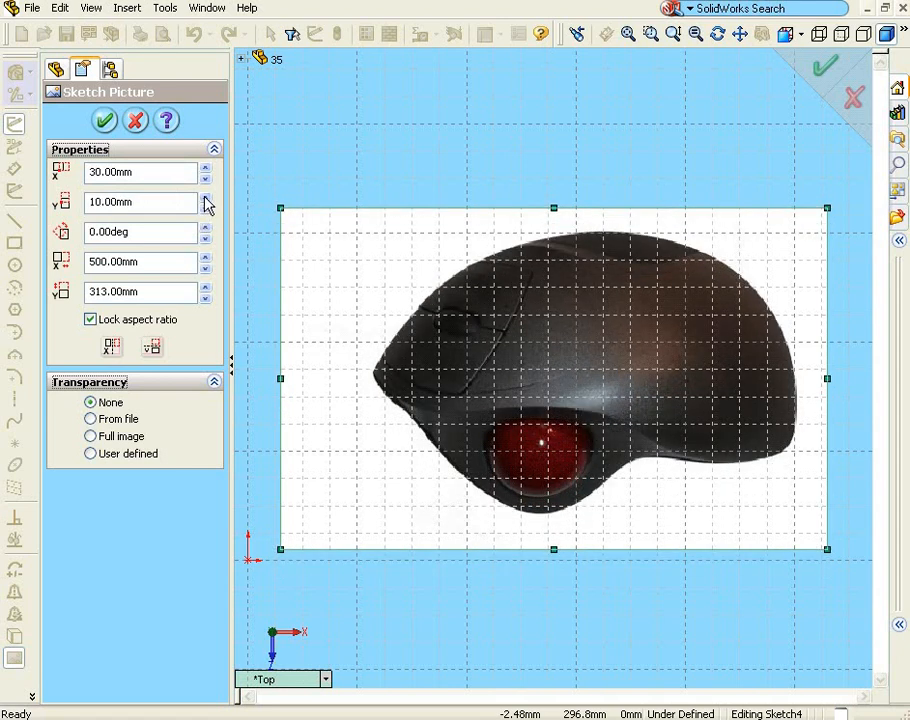
Try rotating the sketch picture by 3 degrees and return its angle to 0 degrees.
{"action": "left_click", "coordinate": [205, 226]}
{"action": "left_click", "coordinate": [205, 226]}
{"action": "left_click", "coordinate": [205, 226]}
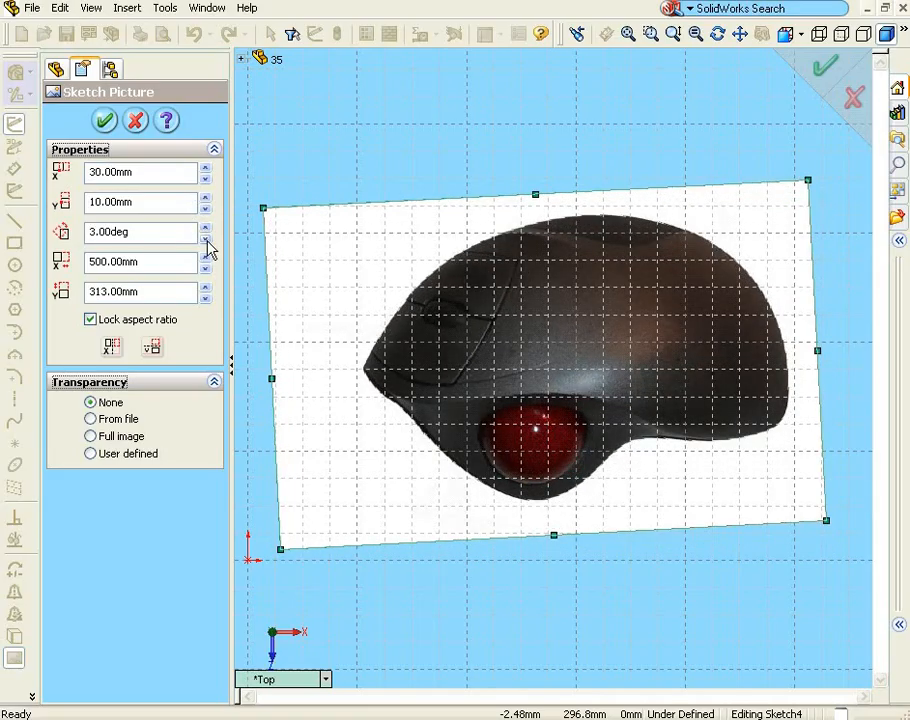
{"action": "left_click", "coordinate": [205, 239]}
{"action": "left_click", "coordinate": [205, 239]}
{"action": "left_click", "coordinate": [205, 239]}
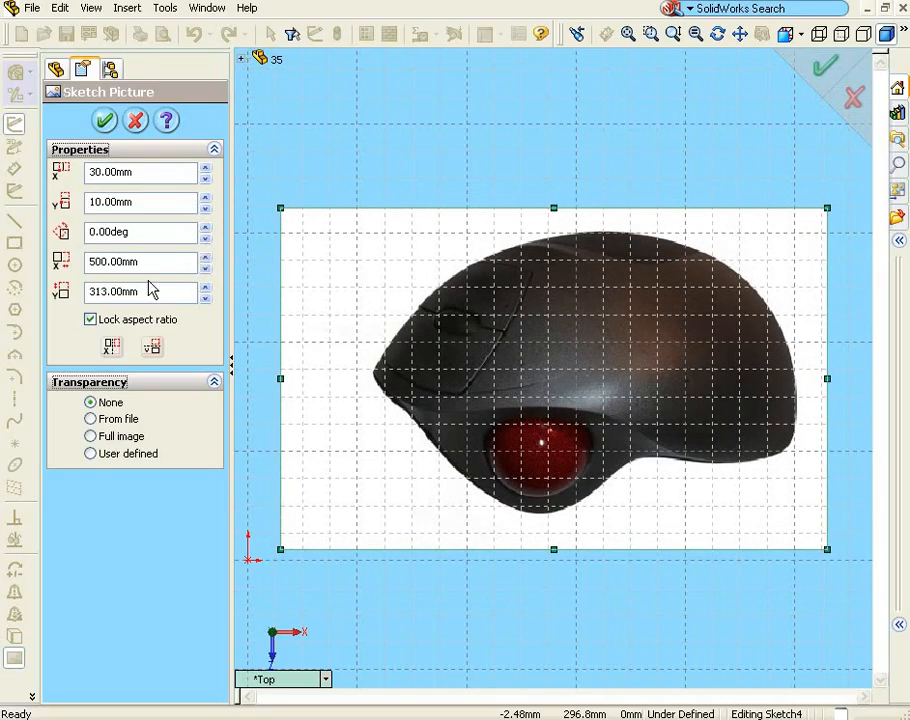
Resize the sketch picture to 510 mm wide and 319.26 mm high with its aspect ratio locked.
{"action": "left_click", "coordinate": [205, 258]}
{"action": "left_click", "coordinate": [205, 258]}
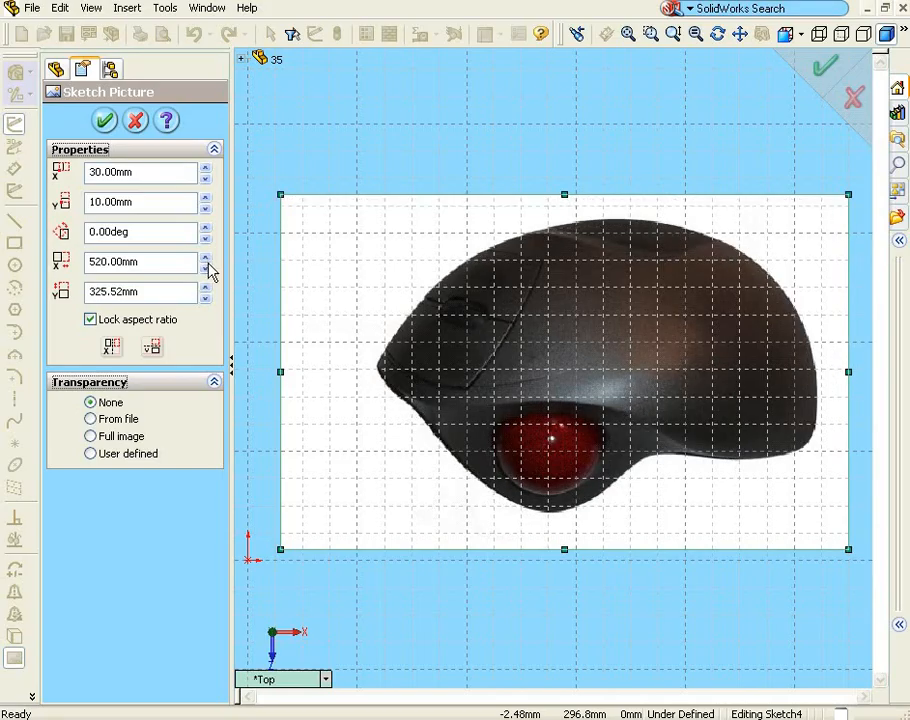
{"action": "left_click", "coordinate": [205, 268]}
{"action": "left_click", "coordinate": [207, 287]}
{"action": "left_click", "coordinate": [207, 287]}
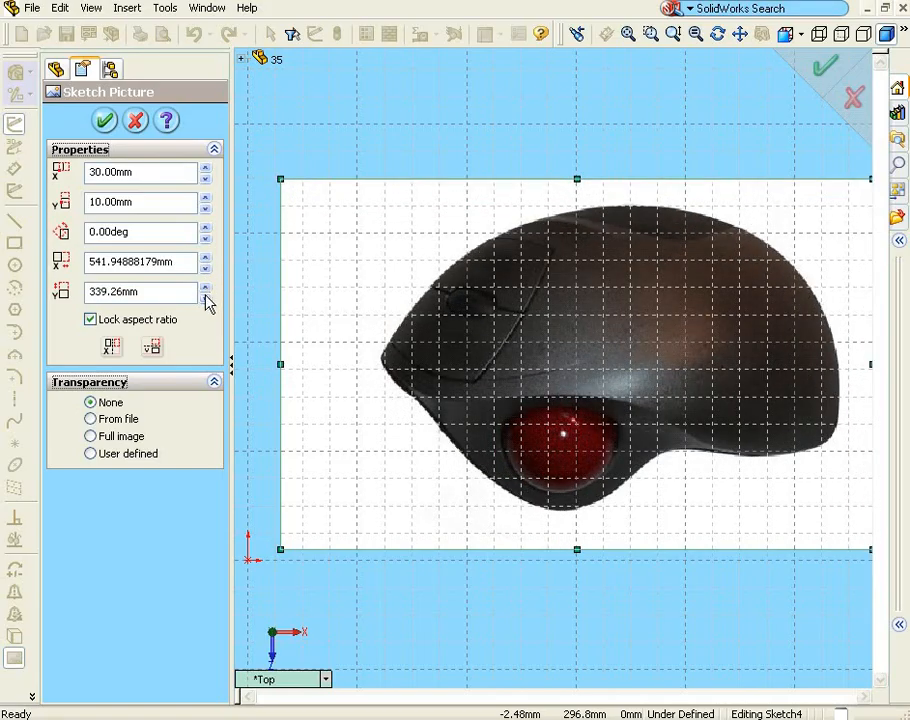
{"action": "left_click", "coordinate": [205, 297]}
{"action": "left_click", "coordinate": [205, 297]}
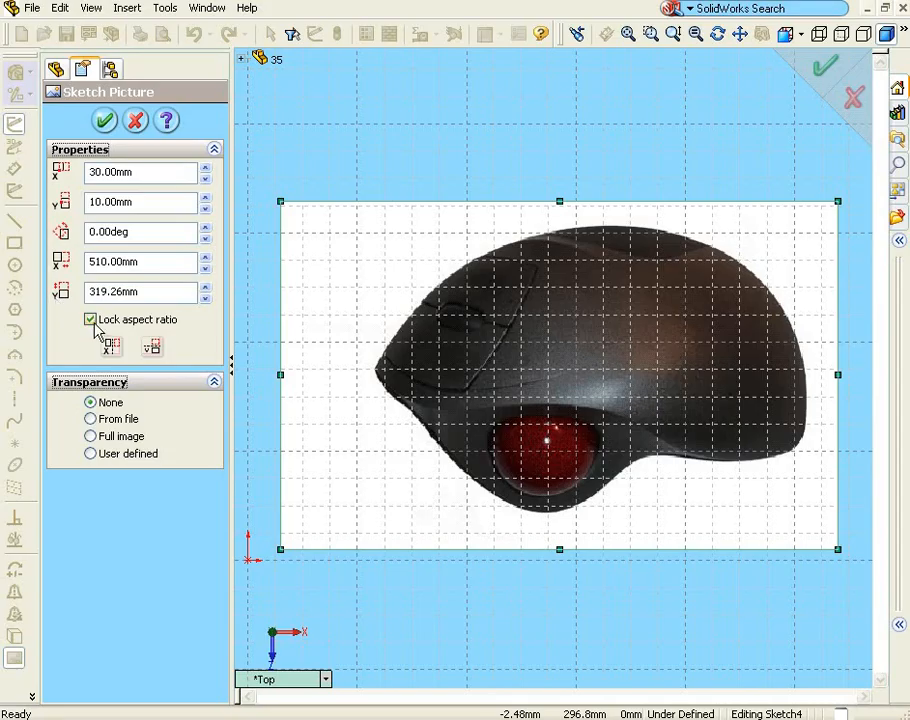
Unlock the picture's aspect ratio and set its width to 500 mm.
{"action": "left_click", "coordinate": [92, 322]}
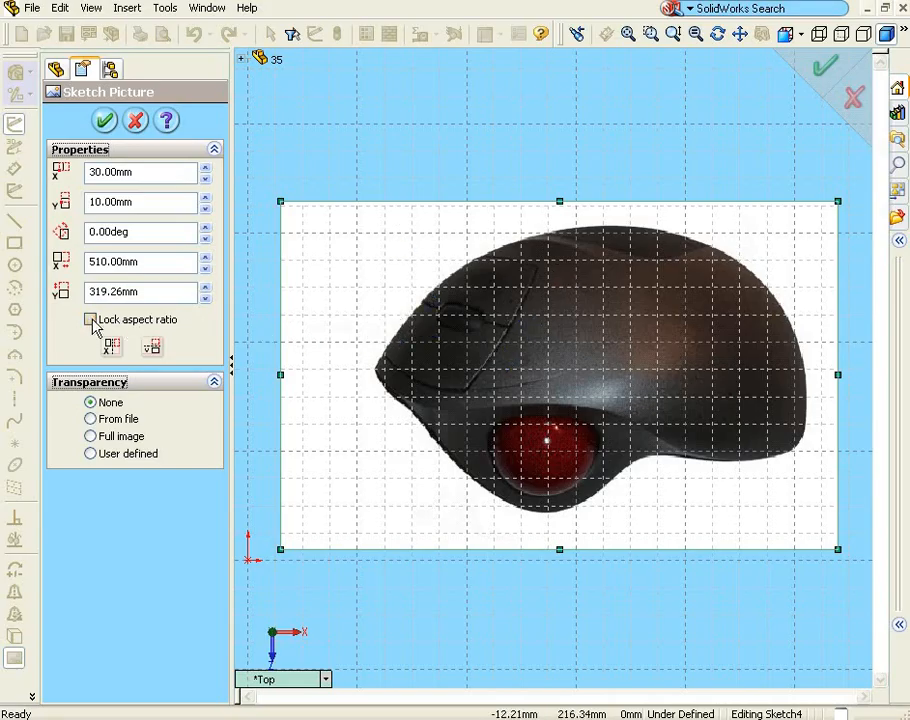
{"action": "left_click", "coordinate": [205, 268]}
{"action": "left_click", "coordinate": [205, 268]}
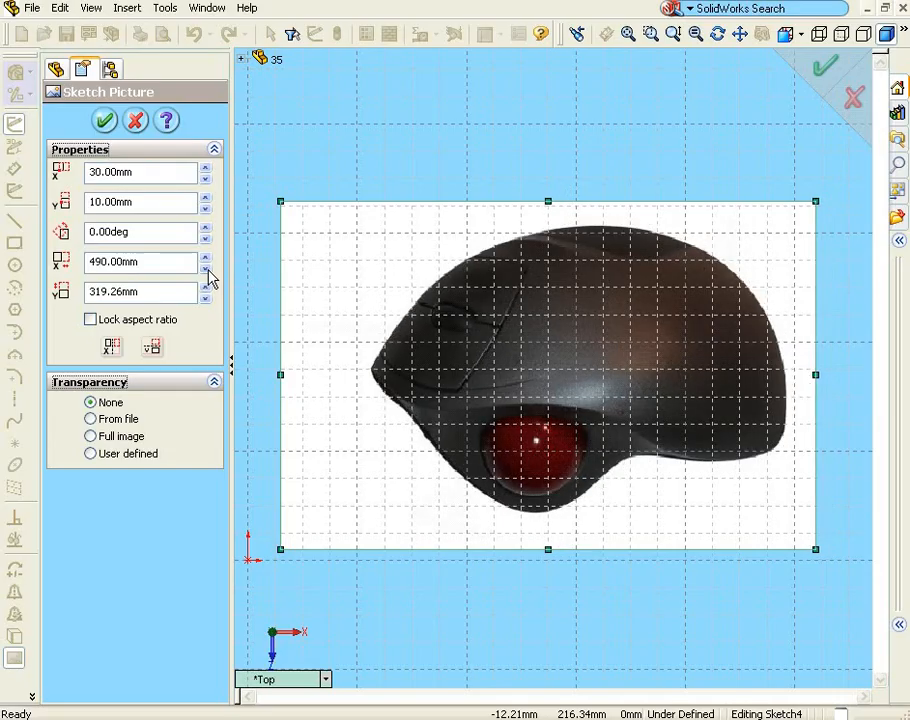
{"action": "left_click", "coordinate": [205, 268]}
{"action": "left_click", "coordinate": [205, 268]}
{"action": "left_click", "coordinate": [205, 258]}
{"action": "left_click", "coordinate": [205, 258]}
{"action": "left_click", "coordinate": [205, 258]}
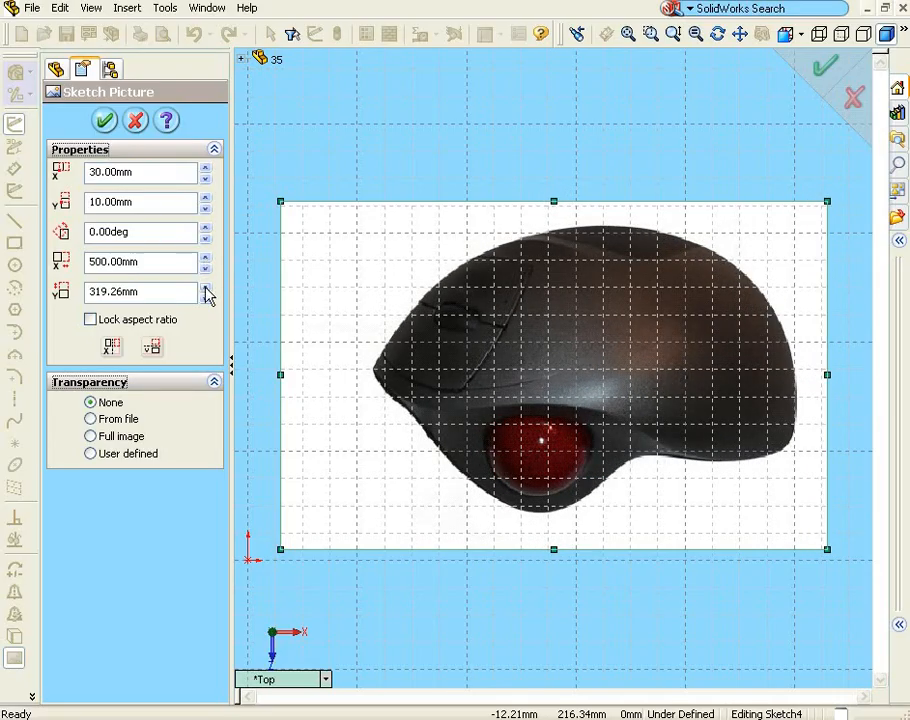
Set the picture's height to 329.26 mm and lock its aspect ratio again.
{"action": "left_click", "coordinate": [205, 287]}
{"action": "left_click", "coordinate": [205, 287]}
{"action": "left_click", "coordinate": [205, 287]}
{"action": "left_click", "coordinate": [205, 298]}
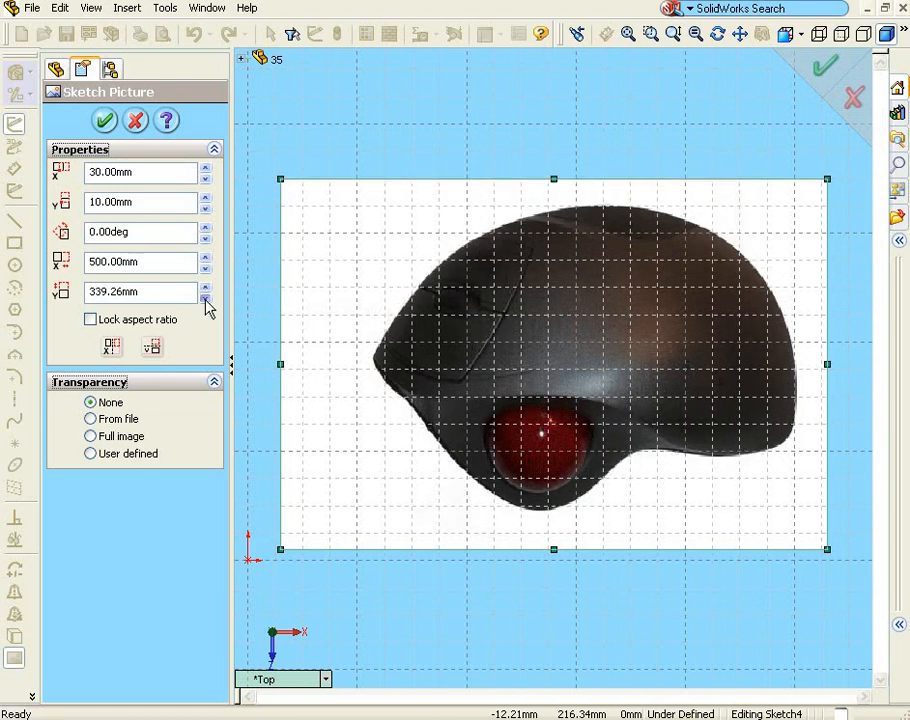
{"action": "left_click", "coordinate": [205, 298]}
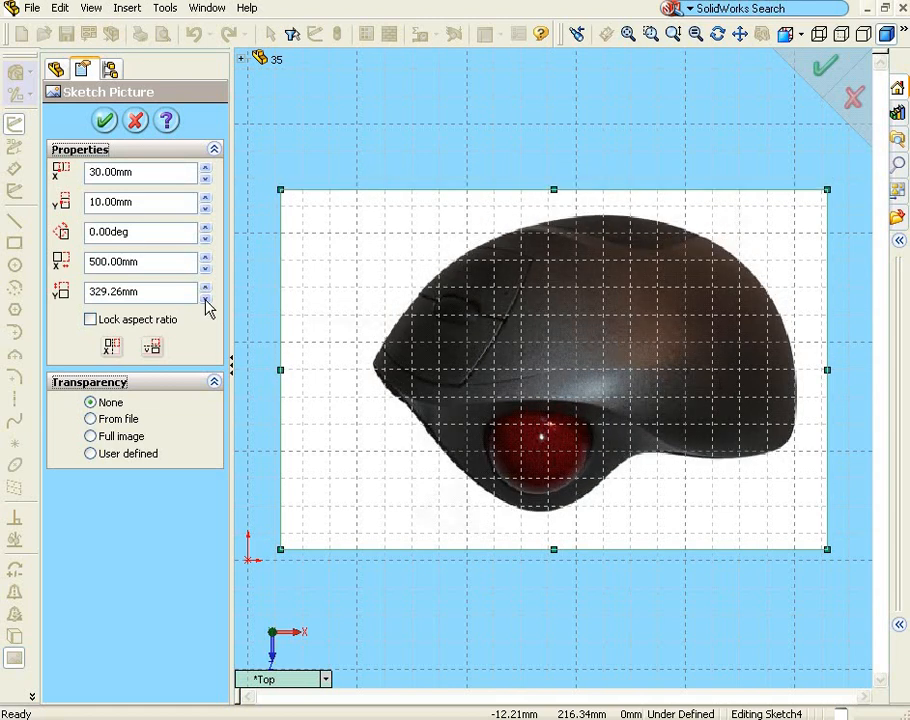
{"action": "left_click", "coordinate": [90, 320]}
Try flipping the sketch picture horizontally and vertically, restoring its original orientation each time.
{"action": "left_click", "coordinate": [112, 348]}
{"action": "left_click", "coordinate": [112, 348]}
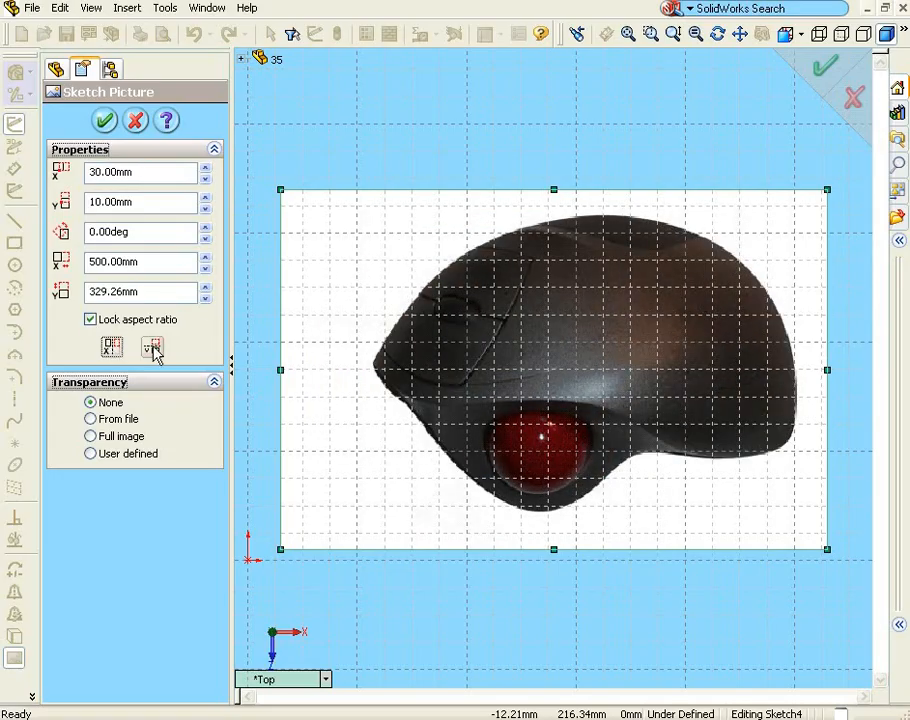
{"action": "left_click", "coordinate": [152, 348]}
{"action": "left_click", "coordinate": [154, 350]}
Move and rescale the picture freehand to about X 40 mm, Y 47 mm, 497 mm wide and 327 mm high.
{"action": "mouse_move", "coordinate": [357, 473]}
{"action": "left_mouse_down"}
{"action": "mouse_move", "coordinate": [402, 405]}
{"action": "mouse_move", "coordinate": [371, 445]}
{"action": "mouse_move", "coordinate": [351, 440]}
{"action": "left_mouse_up"}
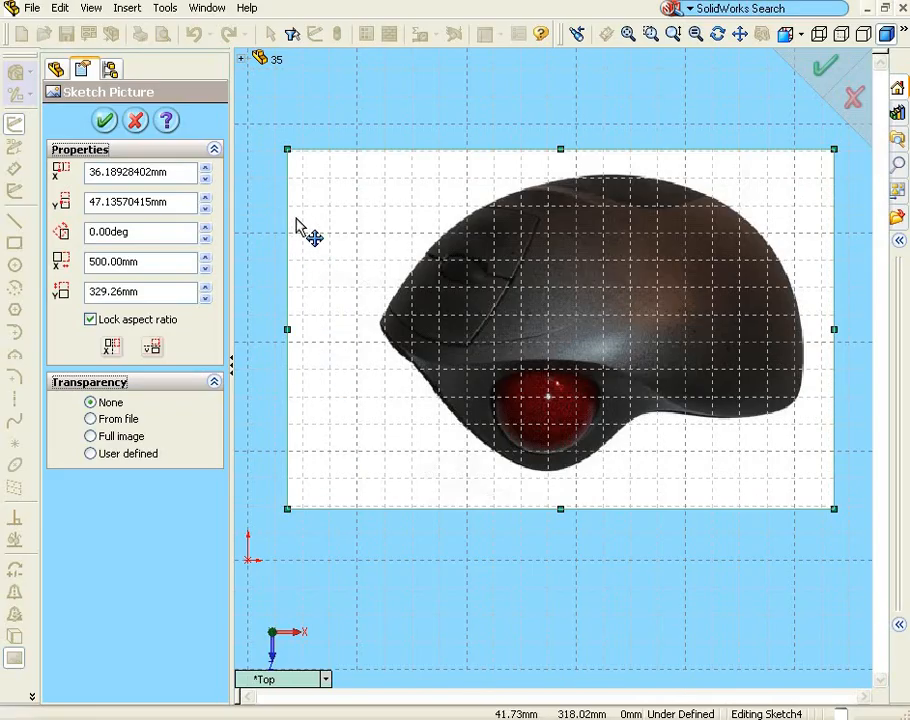
{"action": "mouse_move", "coordinate": [288, 148]}
{"action": "left_mouse_down"}
{"action": "mouse_move", "coordinate": [349, 209]}
{"action": "mouse_move", "coordinate": [295, 163]}
{"action": "left_mouse_up"}
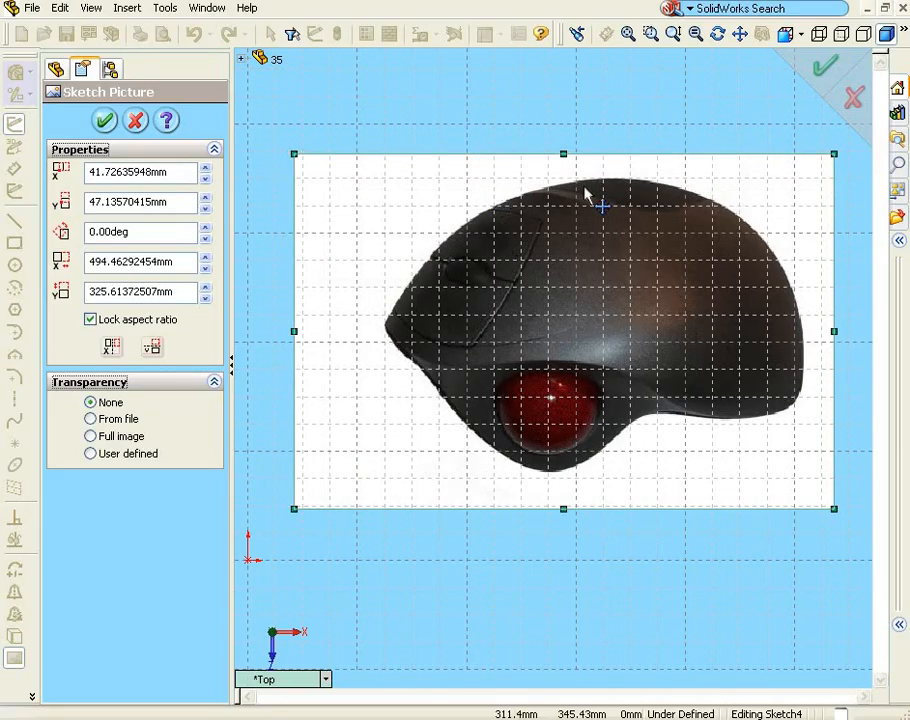
{"action": "mouse_move", "coordinate": [565, 154]}
{"action": "left_mouse_down"}
{"action": "mouse_move", "coordinate": [565, 254]}
{"action": "mouse_move", "coordinate": [564, 151]}
{"action": "left_mouse_up"}
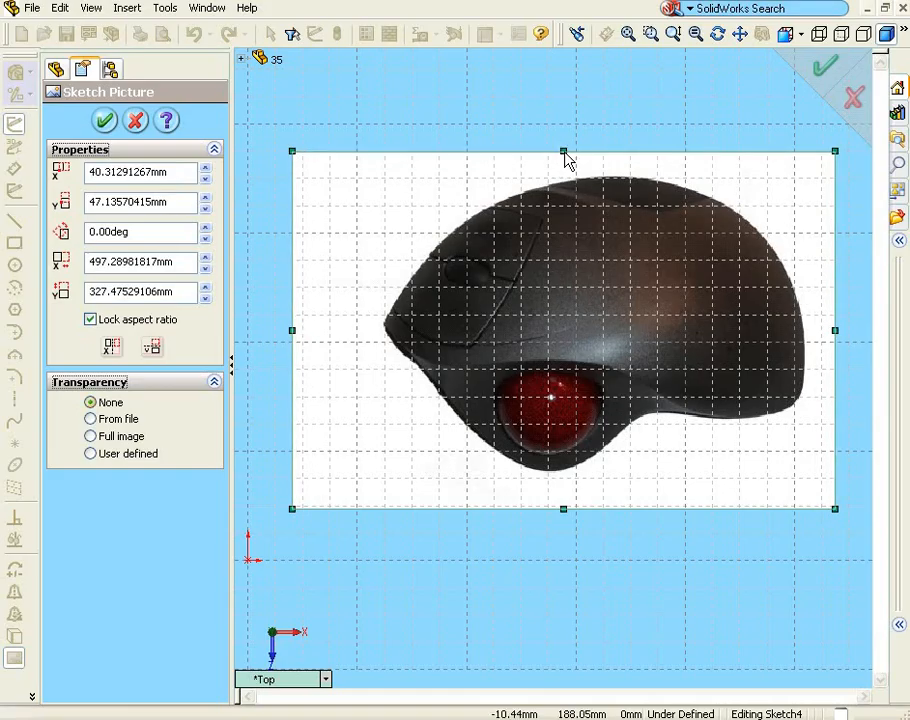
Try the From file and Full image transparency modes on the sketch picture.
{"action": "left_click", "coordinate": [91, 420]}
{"action": "left_click", "coordinate": [93, 437]}
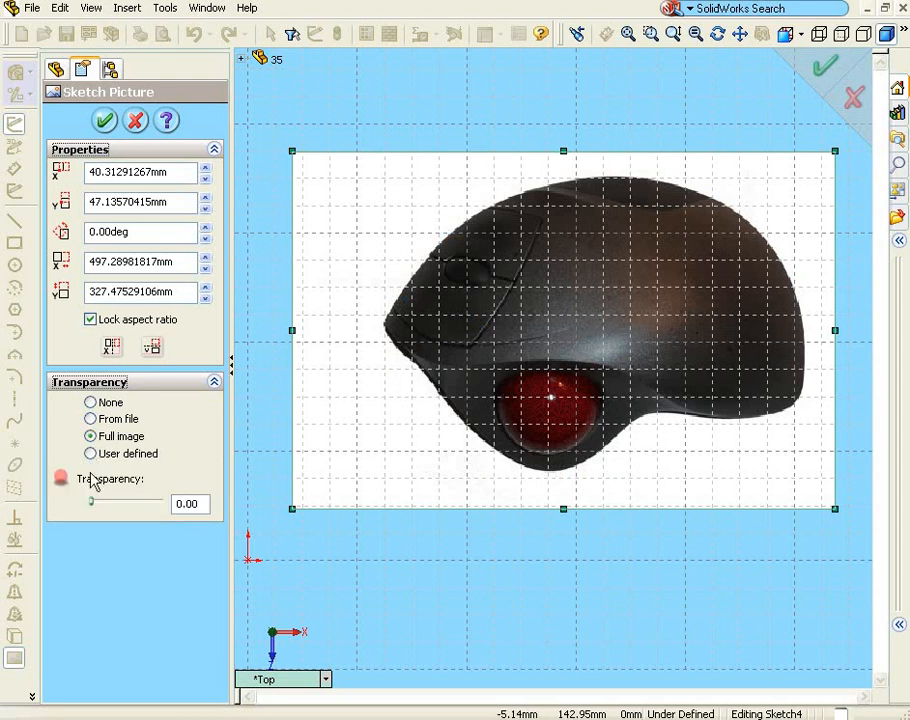
{"action": "mouse_move", "coordinate": [92, 503]}
{"action": "left_mouse_down"}
{"action": "mouse_move", "coordinate": [137, 508]}
{"action": "mouse_move", "coordinate": [75, 512]}
{"action": "left_mouse_up"}
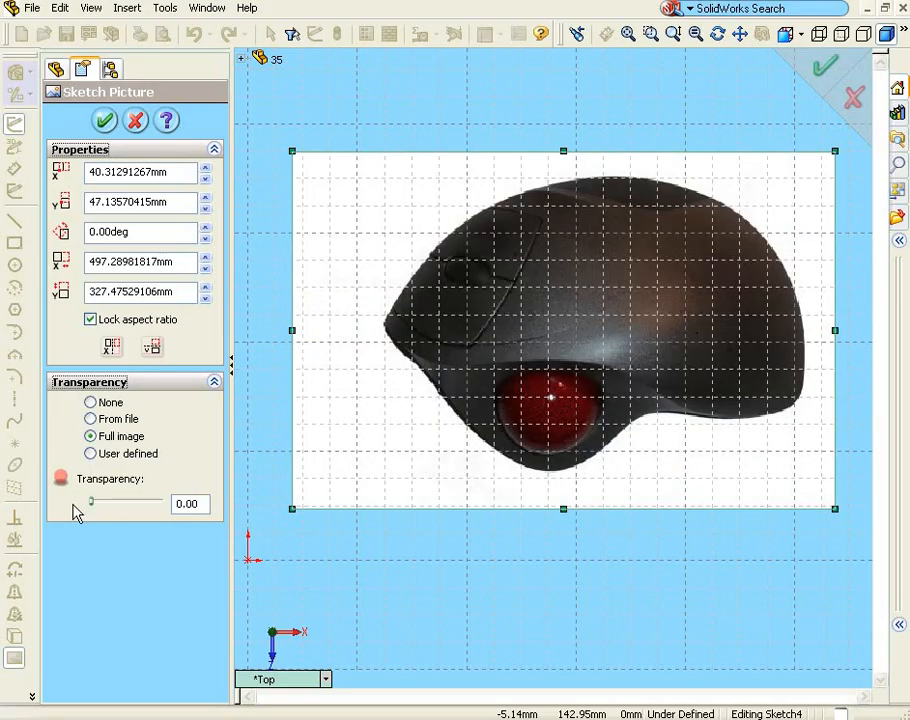
Apply user-defined transparency to the picture's white background with transparency 1.00 and matching tolerance 1.00, and accept the picture.
{"action": "left_click", "coordinate": [91, 454]}
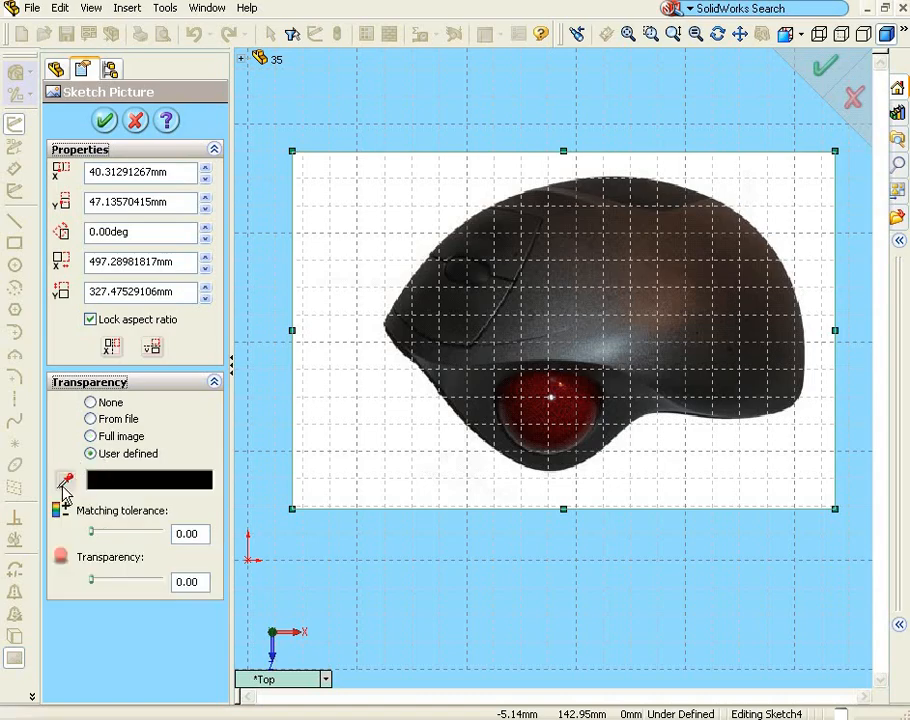
{"action": "left_click", "coordinate": [64, 482]}
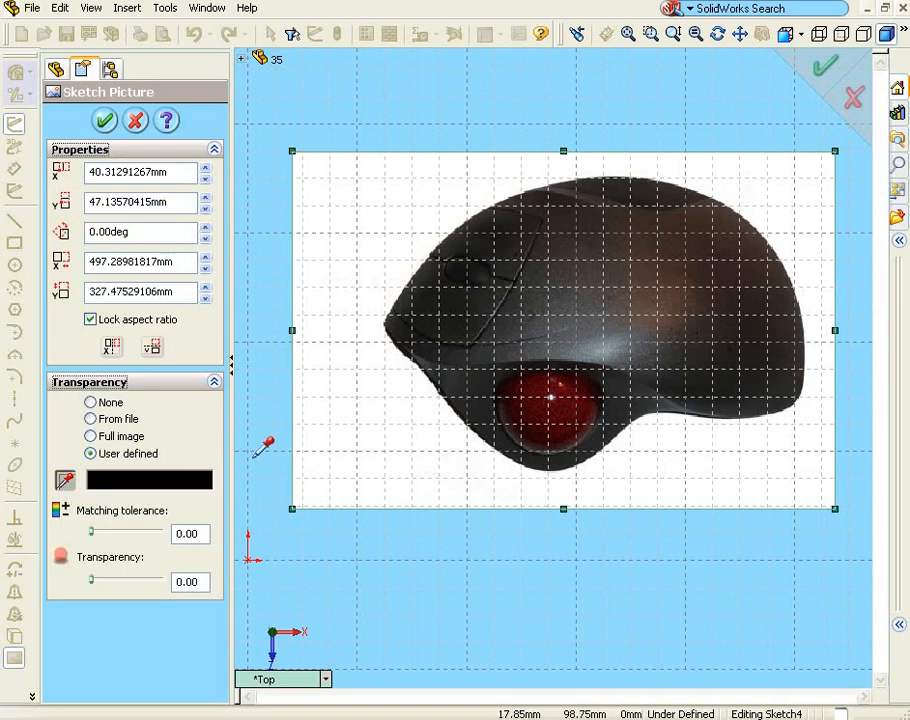
{"action": "left_click", "coordinate": [373, 381]}
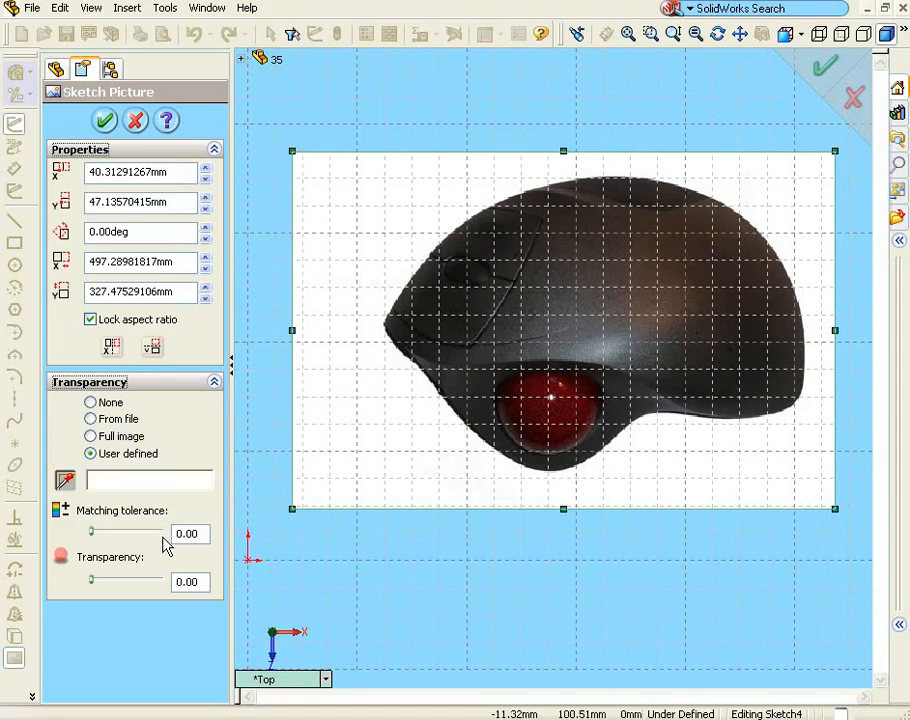
{"action": "left_click_drag", "start_coordinate": [91, 585], "coordinate": [166, 584]}
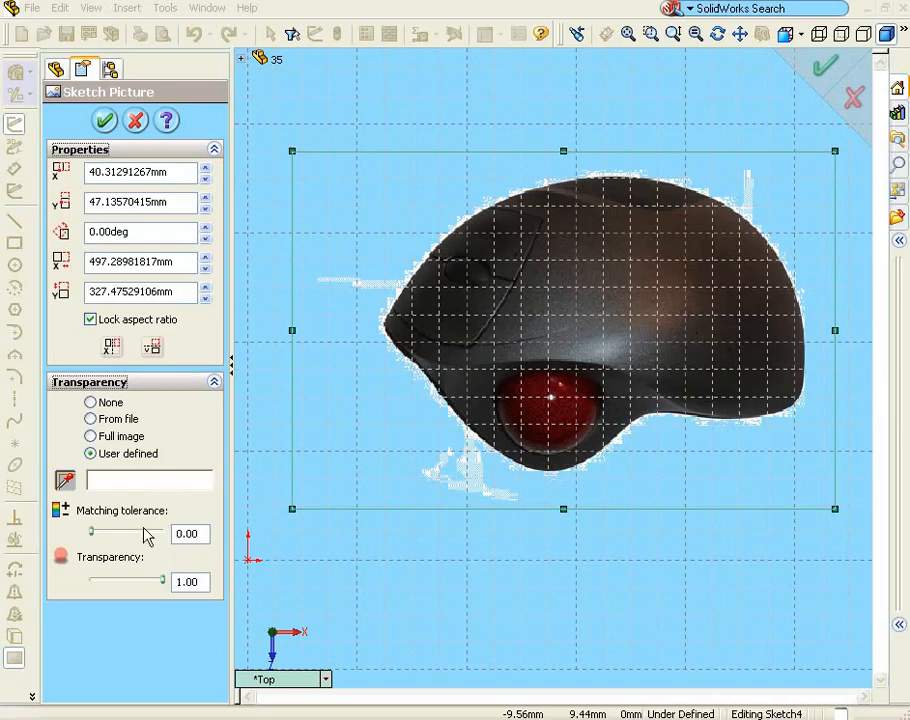
{"action": "left_click_drag", "start_coordinate": [95, 540], "coordinate": [127, 538]}
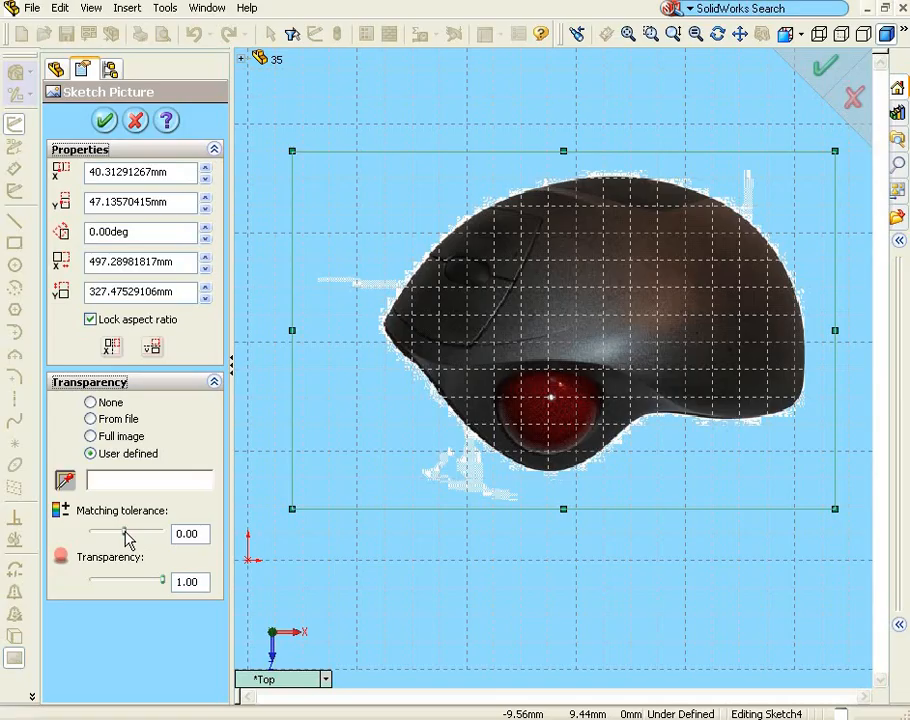
{"action": "left_click_drag", "start_coordinate": [127, 538], "coordinate": [172, 541]}
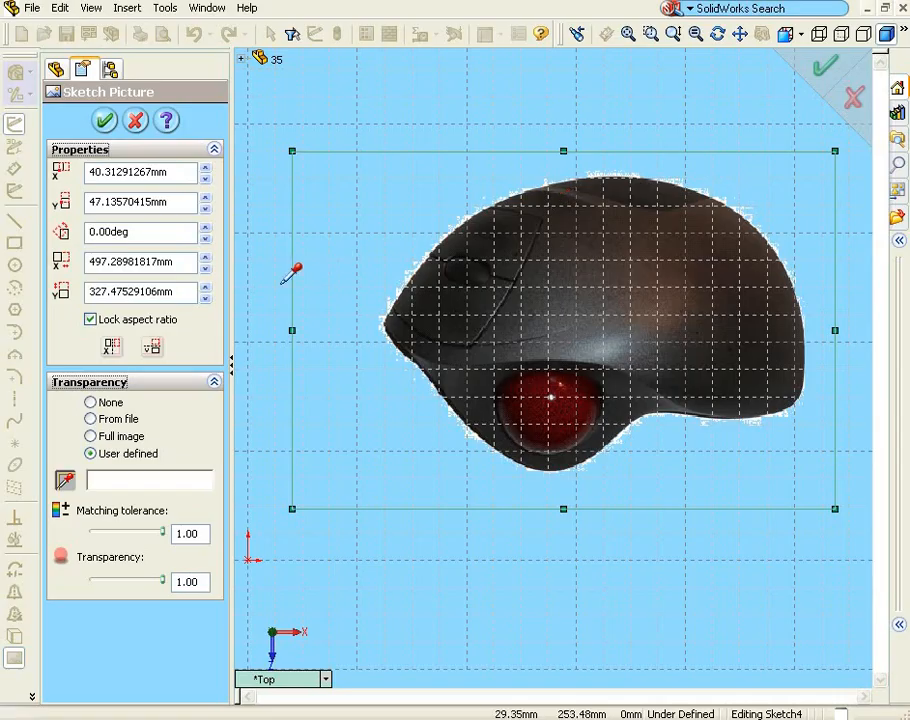
{"action": "left_click", "coordinate": [104, 120]}
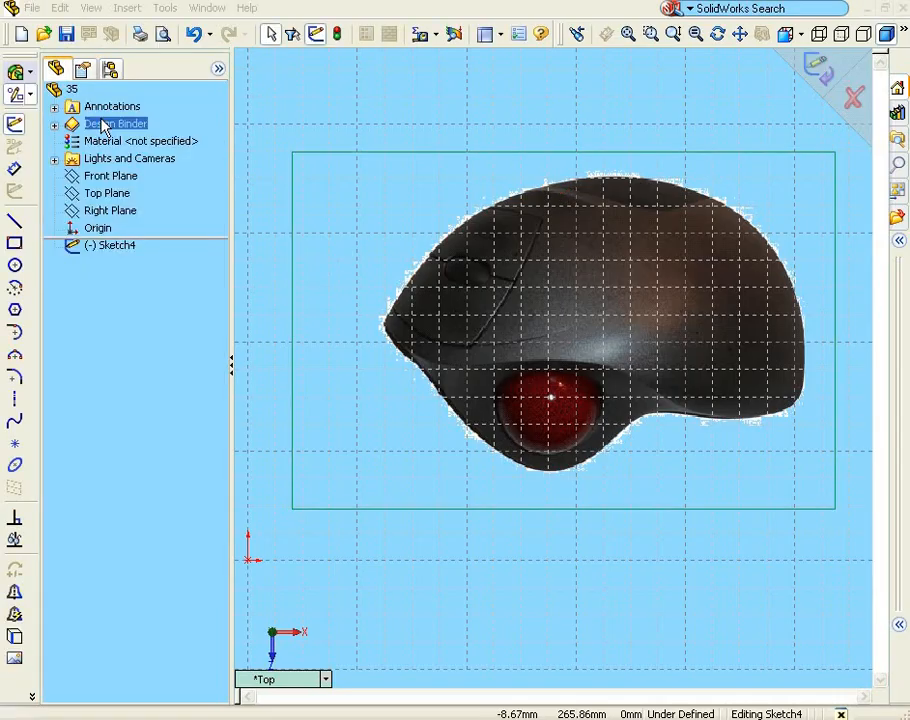
Trace the mouse's upper outline with a ten-point open spline from the left tip over the top to the lower-right corner.
{"action": "left_click", "coordinate": [16, 424]}
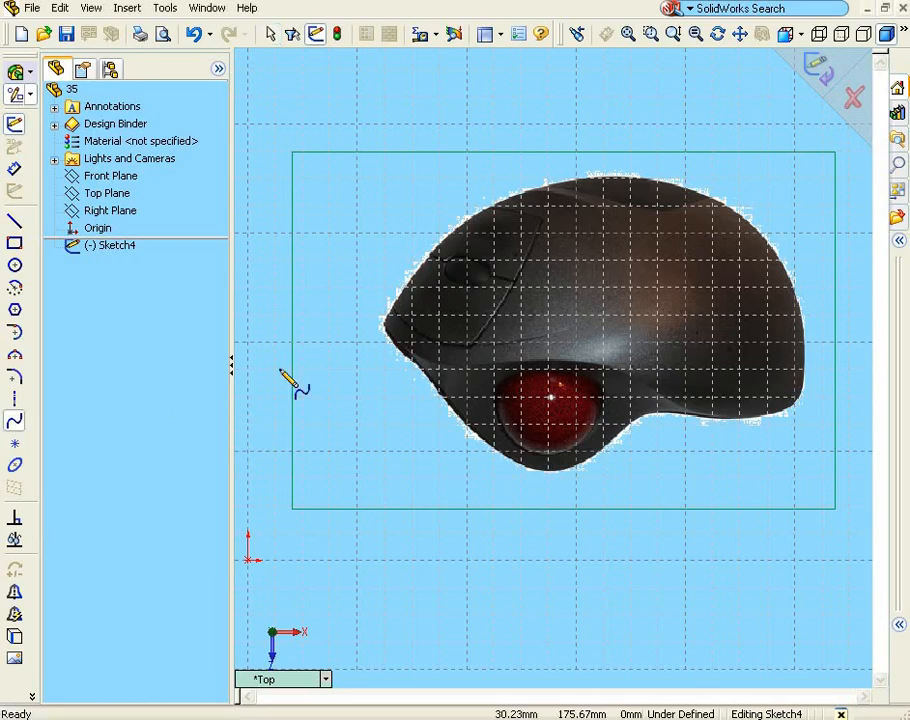
{"action": "left_click", "coordinate": [388, 325]}
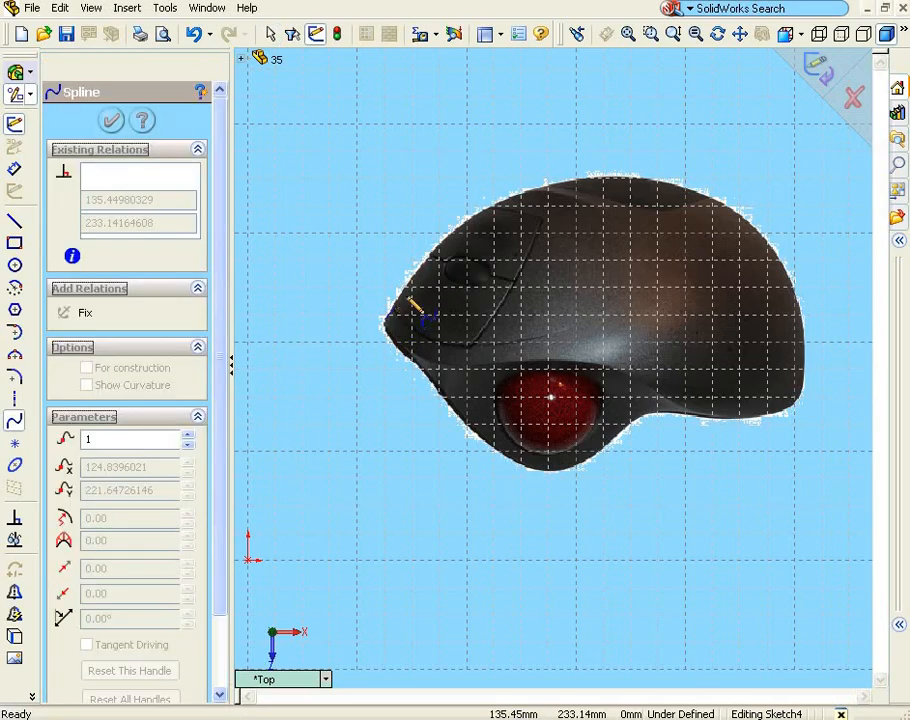
{"action": "left_click", "coordinate": [414, 274]}
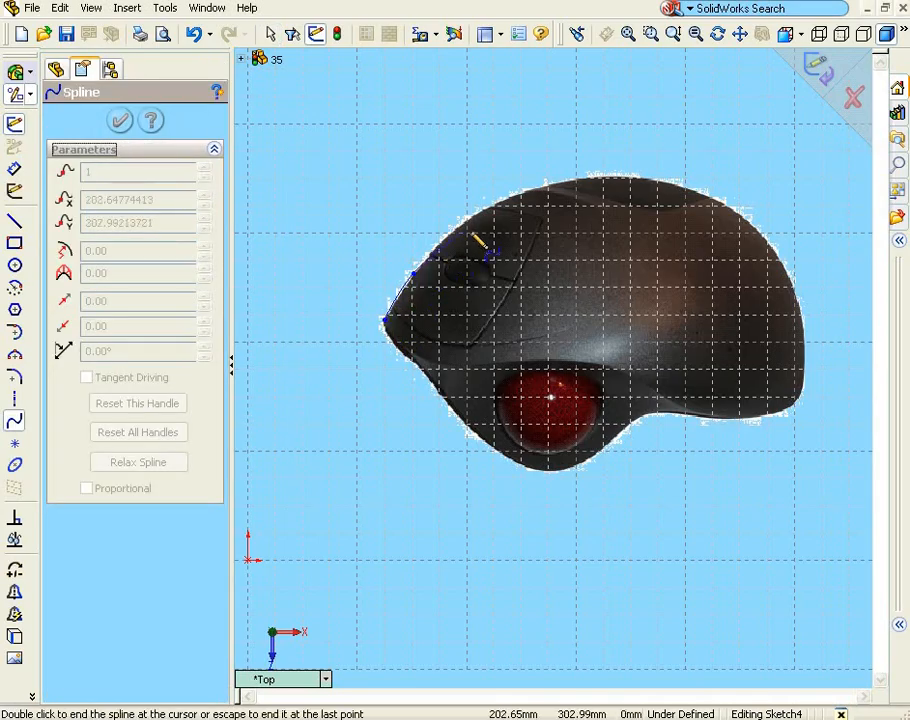
{"action": "left_click", "coordinate": [472, 216]}
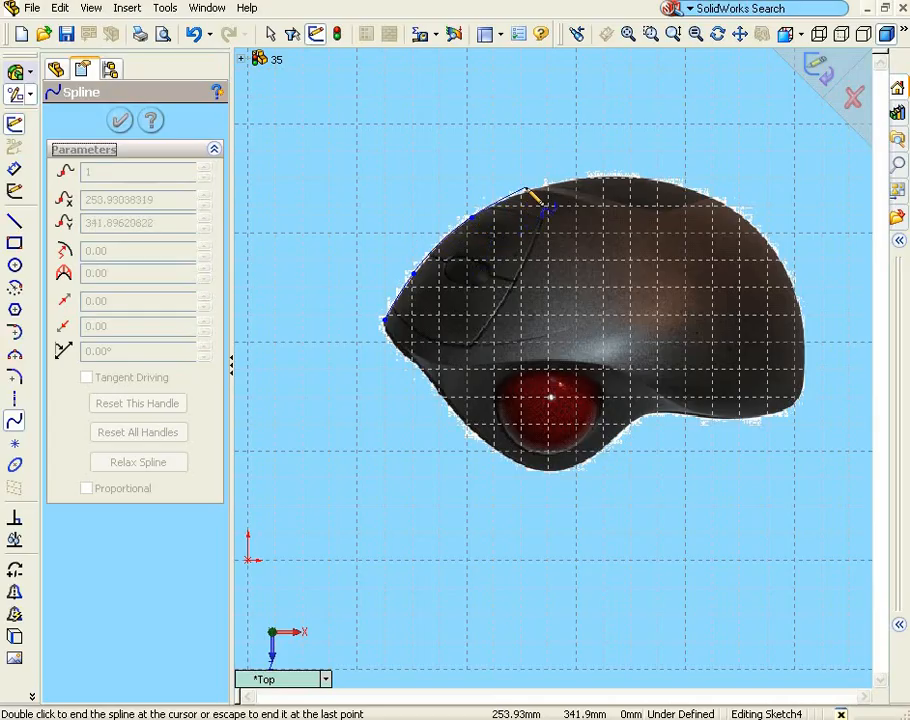
{"action": "left_click", "coordinate": [543, 187]}
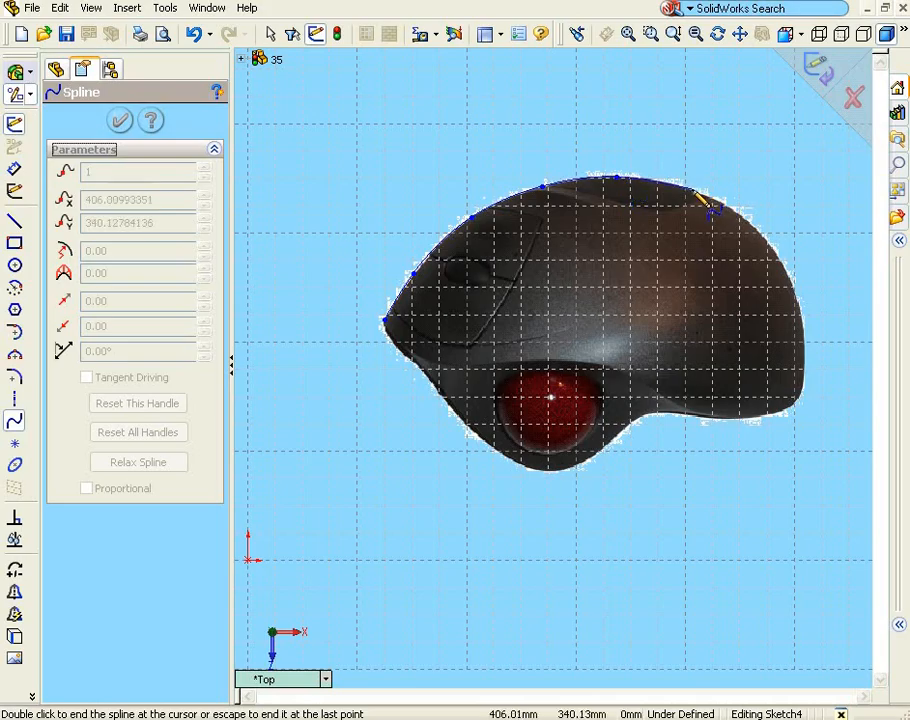
{"action": "left_click", "coordinate": [691, 189]}
{"action": "left_click", "coordinate": [753, 226]}
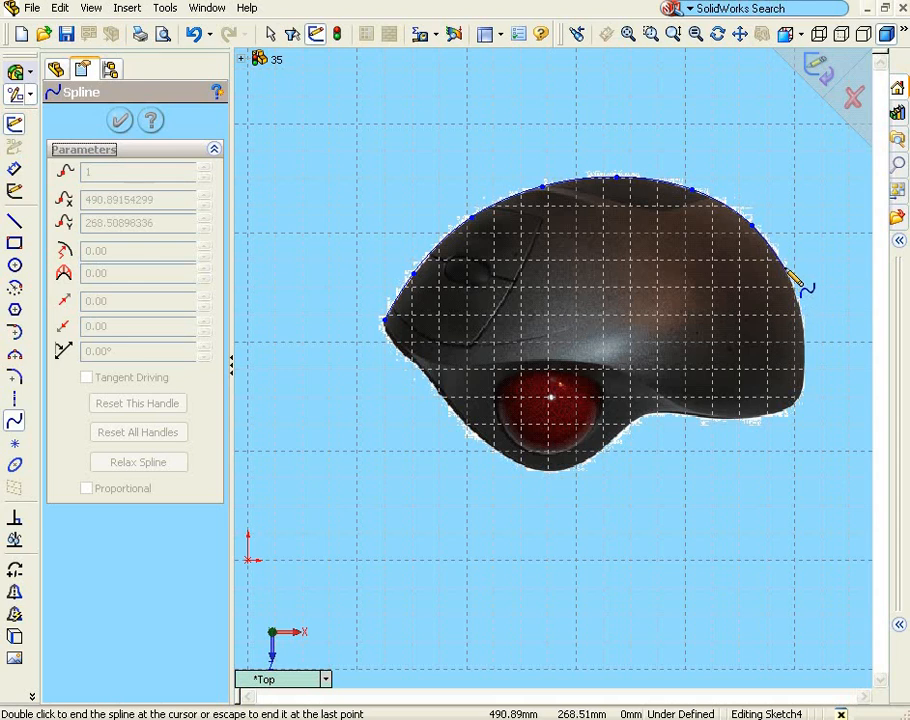
{"action": "left_click", "coordinate": [779, 258]}
{"action": "left_click", "coordinate": [800, 320]}
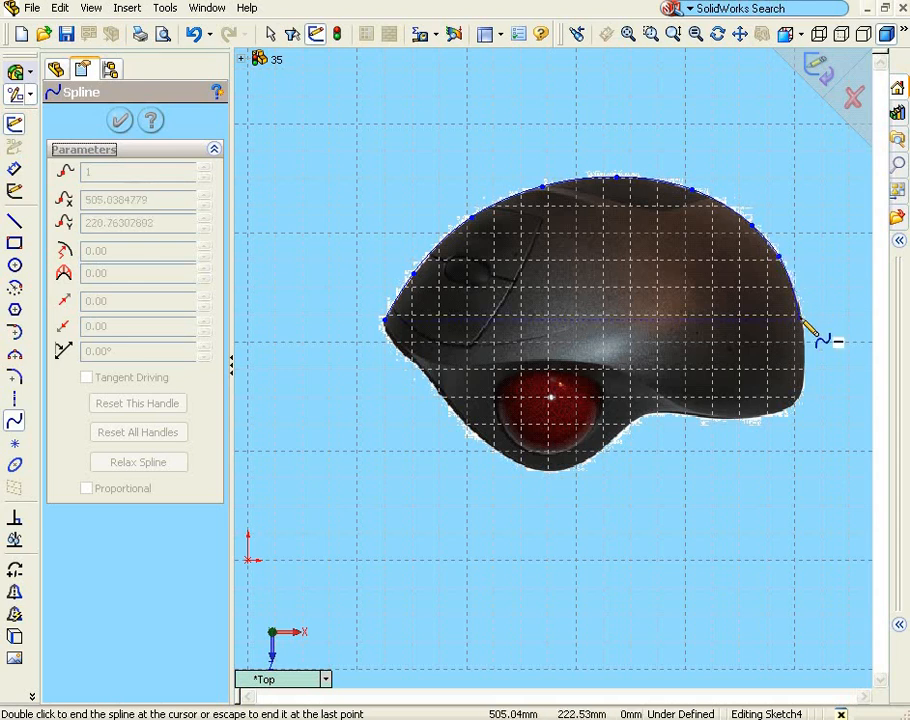
{"action": "right_click", "coordinate": [809, 398]}
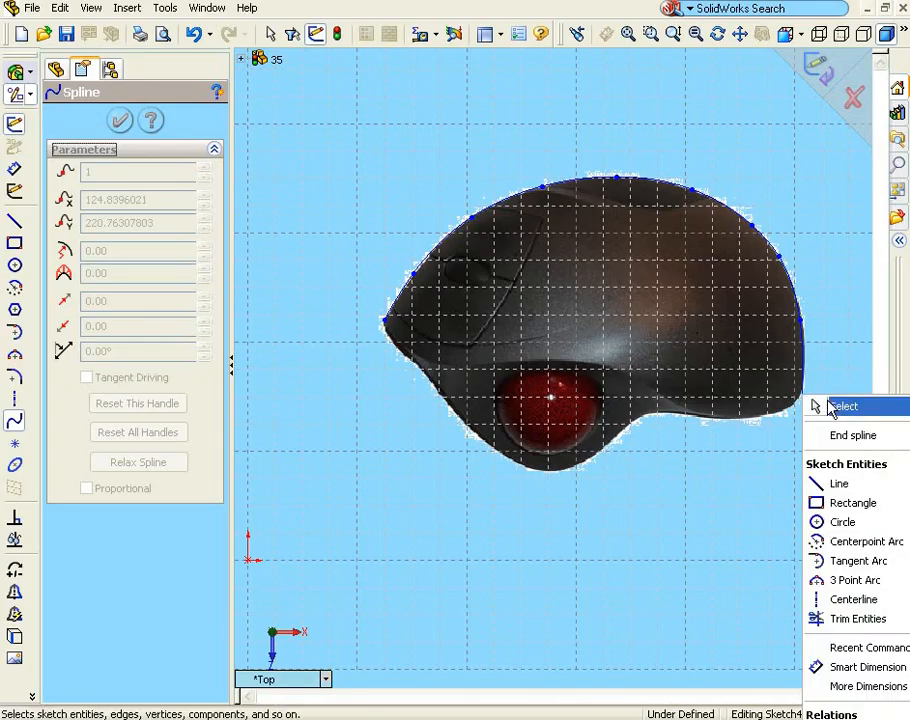
{"action": "left_click", "coordinate": [848, 437]}
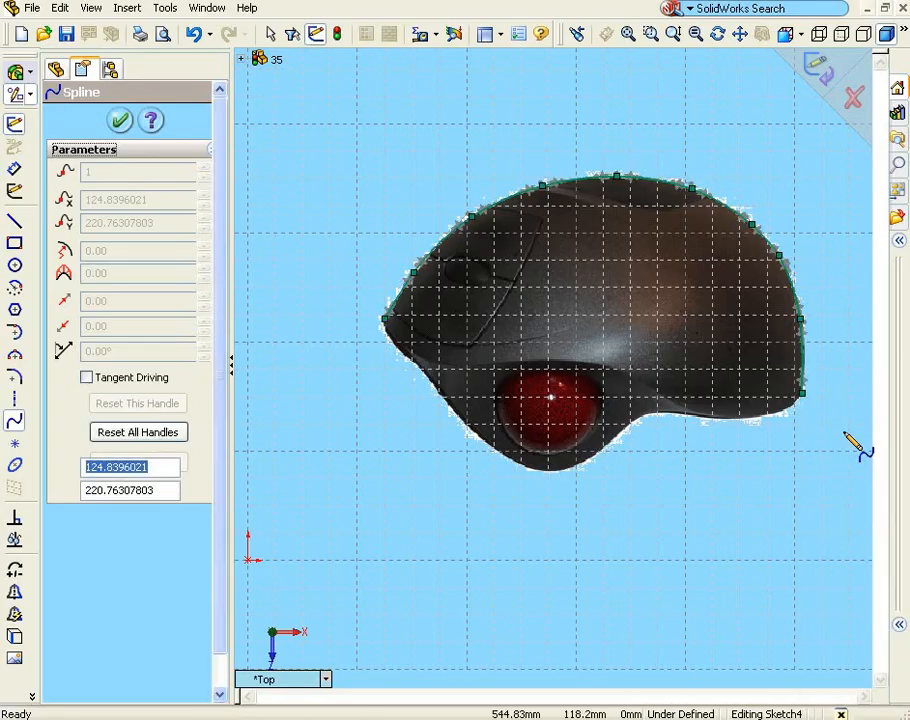
{"action": "left_click", "coordinate": [271, 35]}
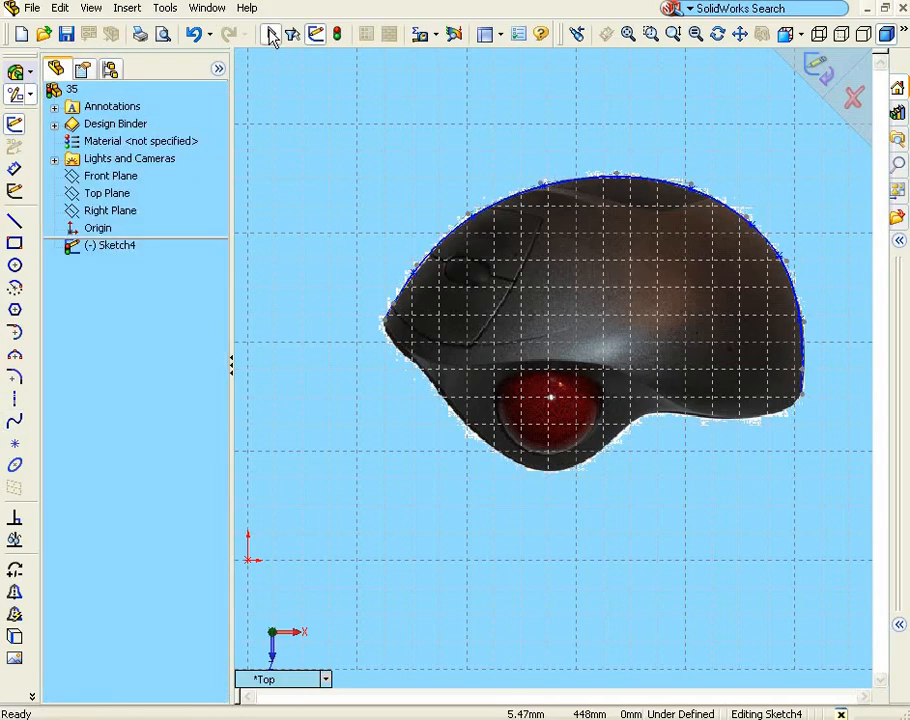
Move three control polygon points on the spline's left half to about (156, 272), (205, 321) and (256, 340) mm to fit the outline.
{"action": "left_click", "coordinate": [468, 222]}
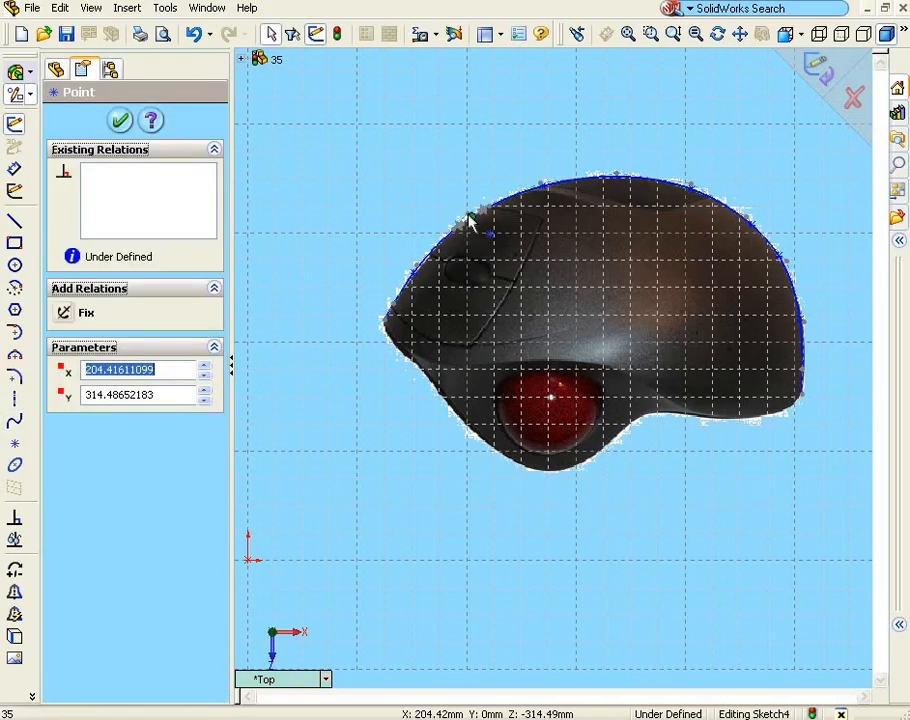
{"action": "left_click", "coordinate": [467, 217]}
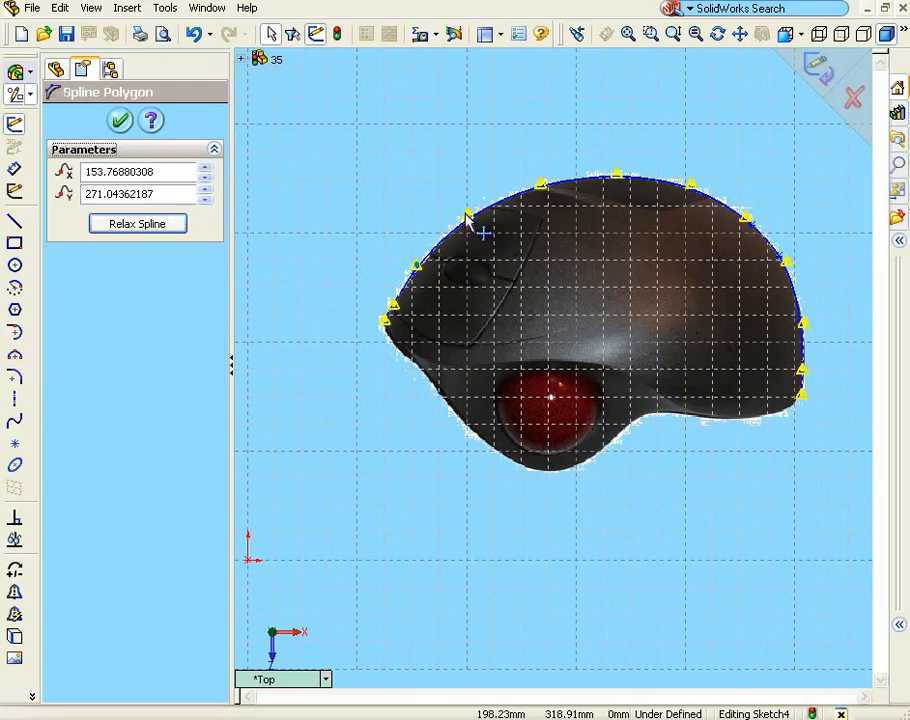
{"action": "left_click_drag", "start_coordinate": [466, 214], "coordinate": [473, 209]}
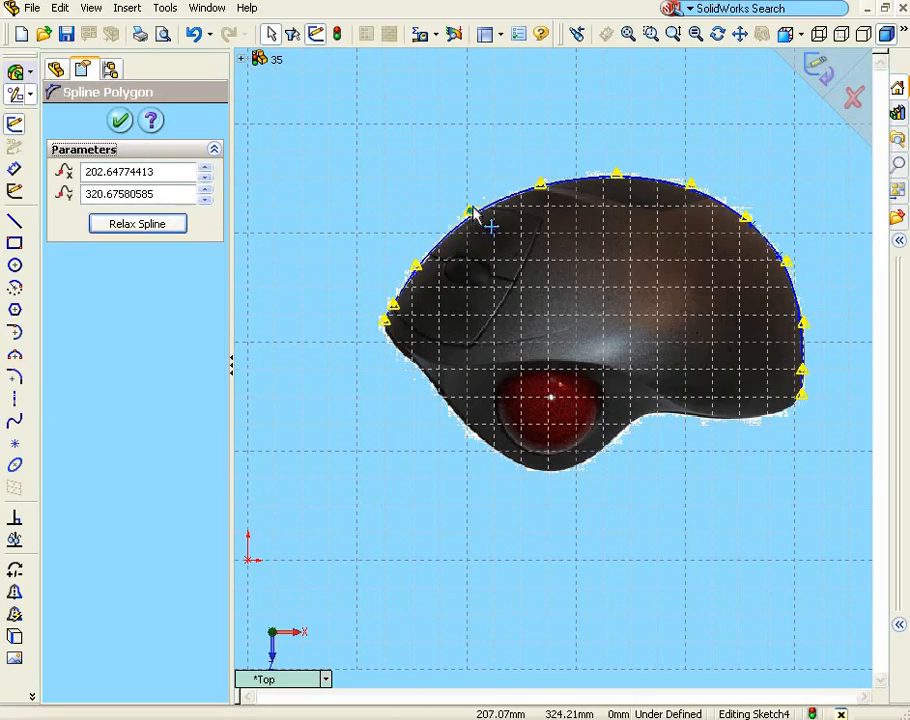
{"action": "scroll", "coordinate": [533, 222], "scroll_direction": "down", "scroll_amount": 2}
{"action": "scroll", "coordinate": [533, 222], "scroll_direction": "down", "scroll_amount": 1}
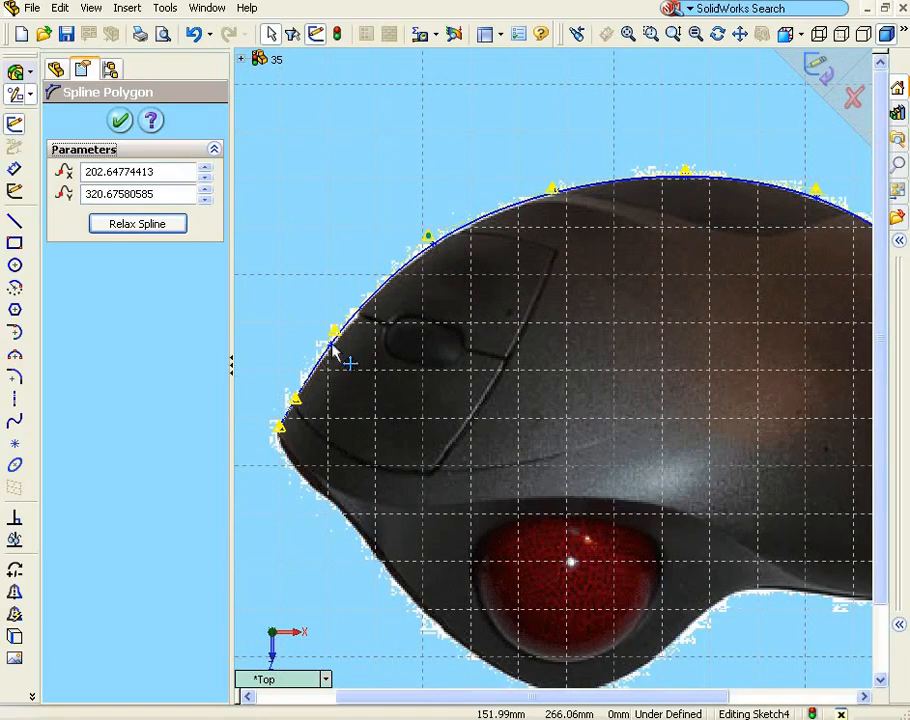
{"action": "left_click_drag", "start_coordinate": [334, 328], "coordinate": [339, 328]}
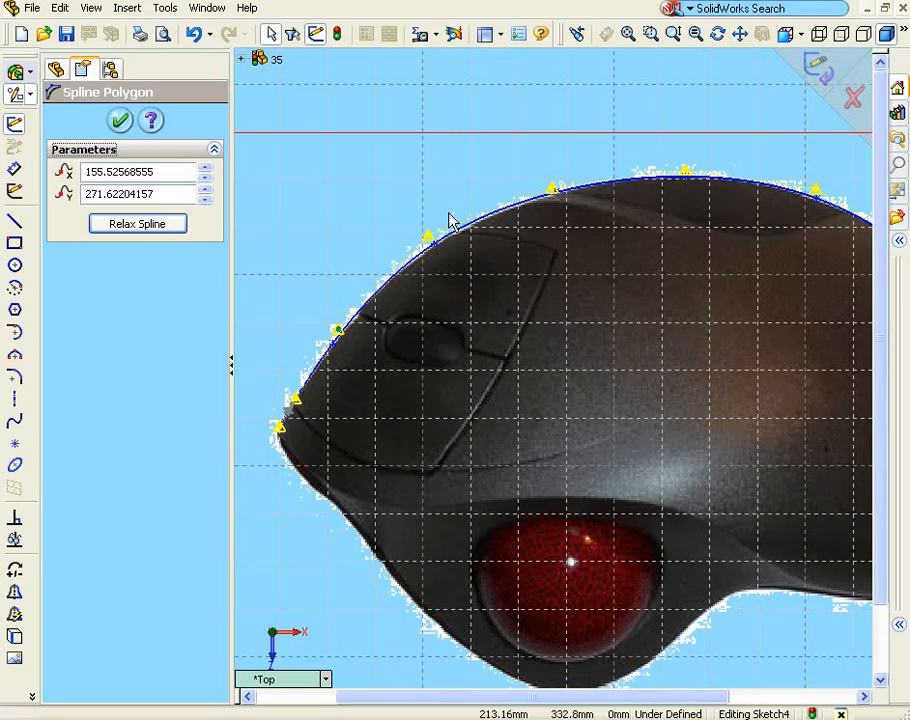
{"action": "left_click_drag", "start_coordinate": [433, 238], "coordinate": [434, 237]}
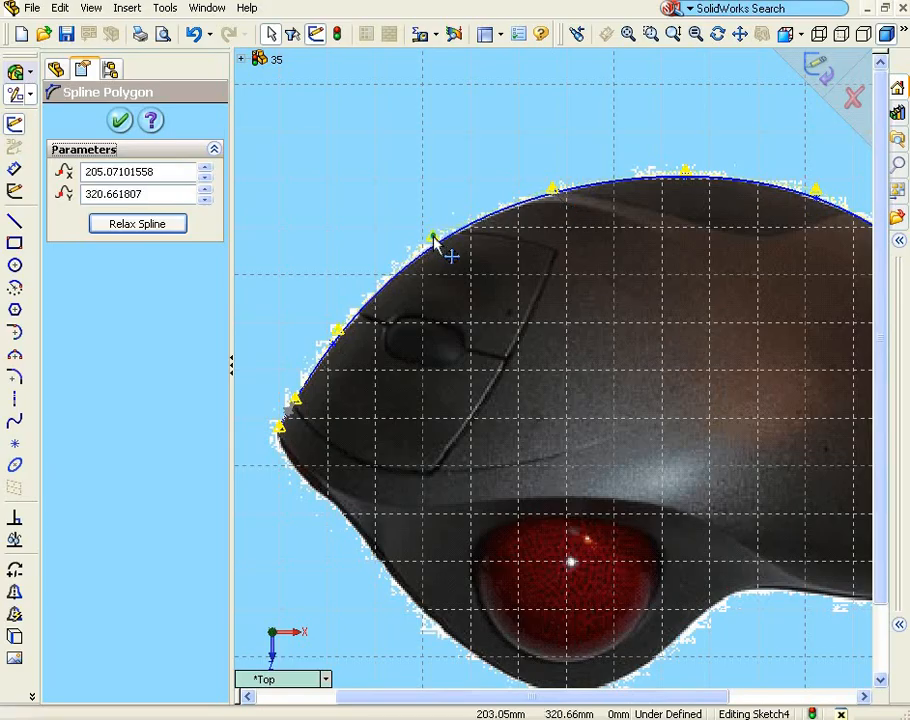
{"action": "left_click", "coordinate": [553, 189]}
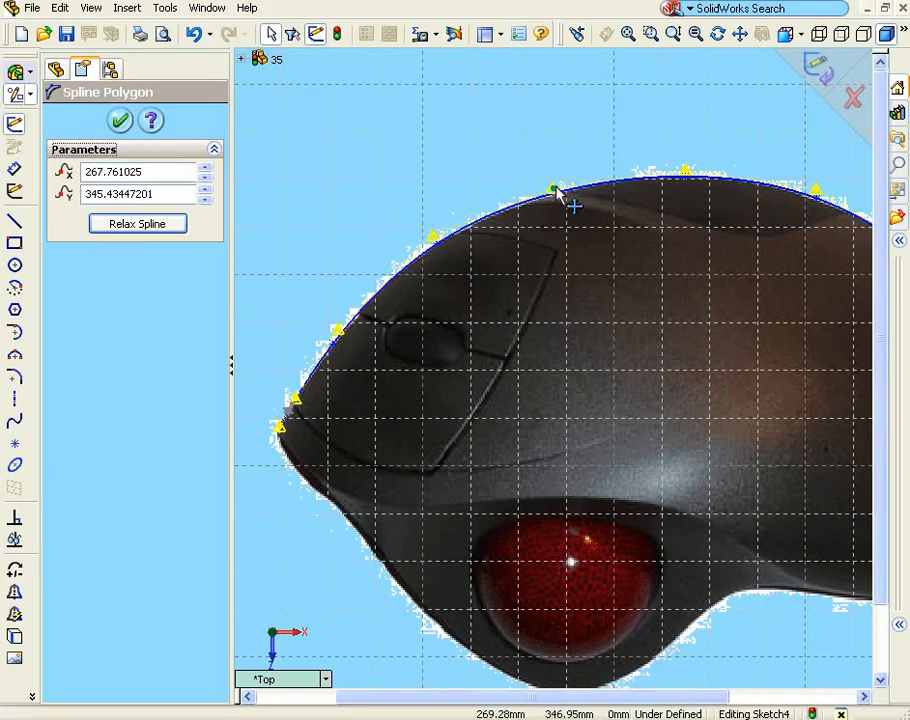
{"action": "left_click_drag", "start_coordinate": [555, 189], "coordinate": [531, 198]}
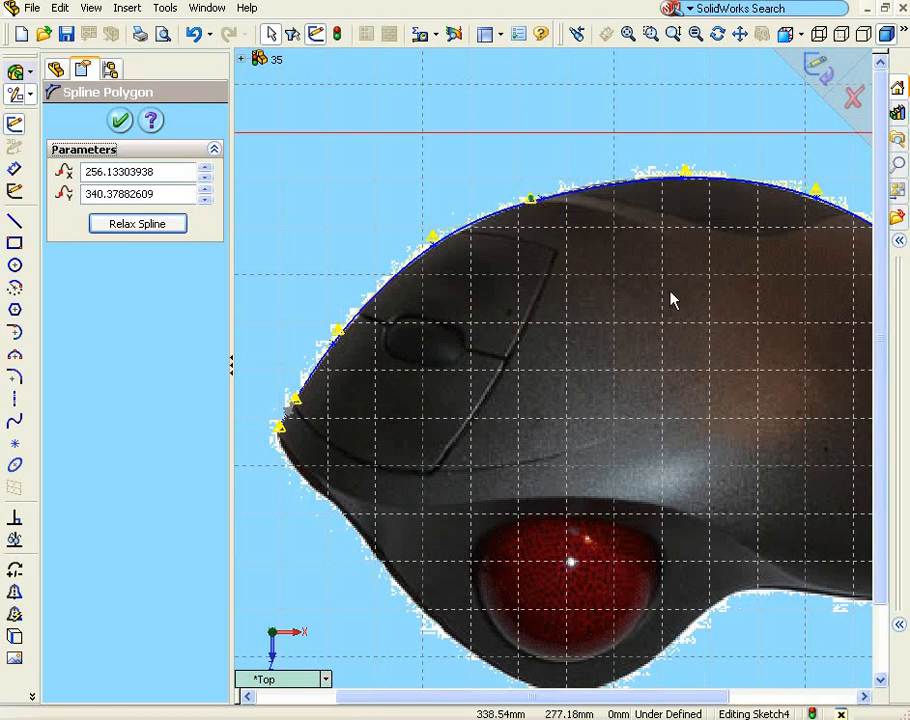
Fit the spline's right side by moving control polygon points to about (489, 276) and (511, 220) mm and adjusting the end tangent to about -91.6°.
{"action": "left_click", "coordinate": [740, 34]}
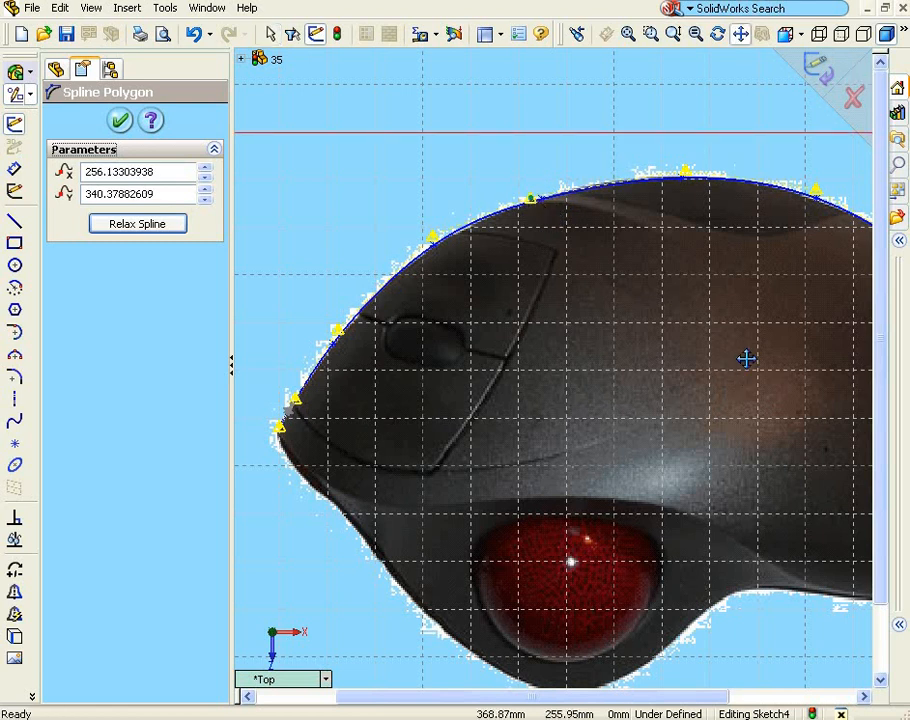
{"action": "mouse_move", "coordinate": [745, 357]}
{"action": "left_mouse_down"}
{"action": "mouse_move", "coordinate": [531, 360]}
{"action": "mouse_move", "coordinate": [520, 349]}
{"action": "left_mouse_up"}
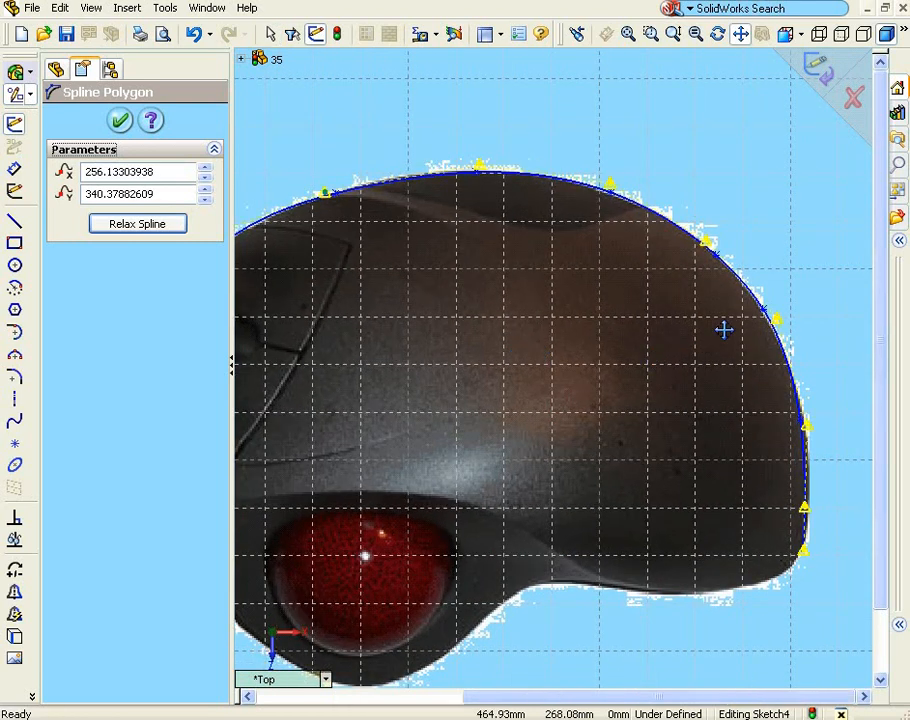
{"action": "left_click", "coordinate": [742, 36]}
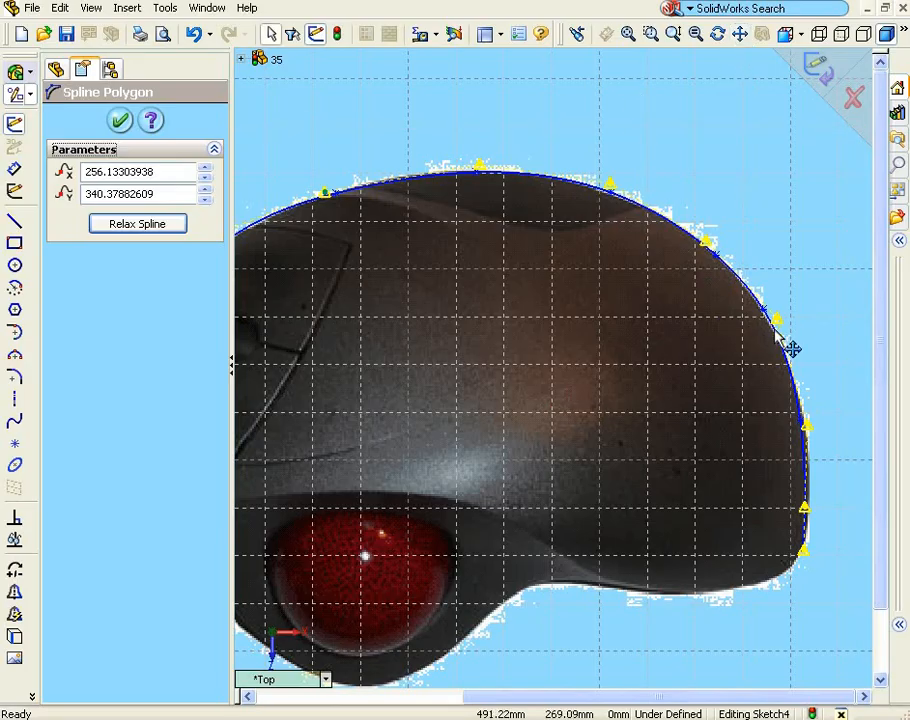
{"action": "left_click_drag", "start_coordinate": [779, 334], "coordinate": [771, 333]}
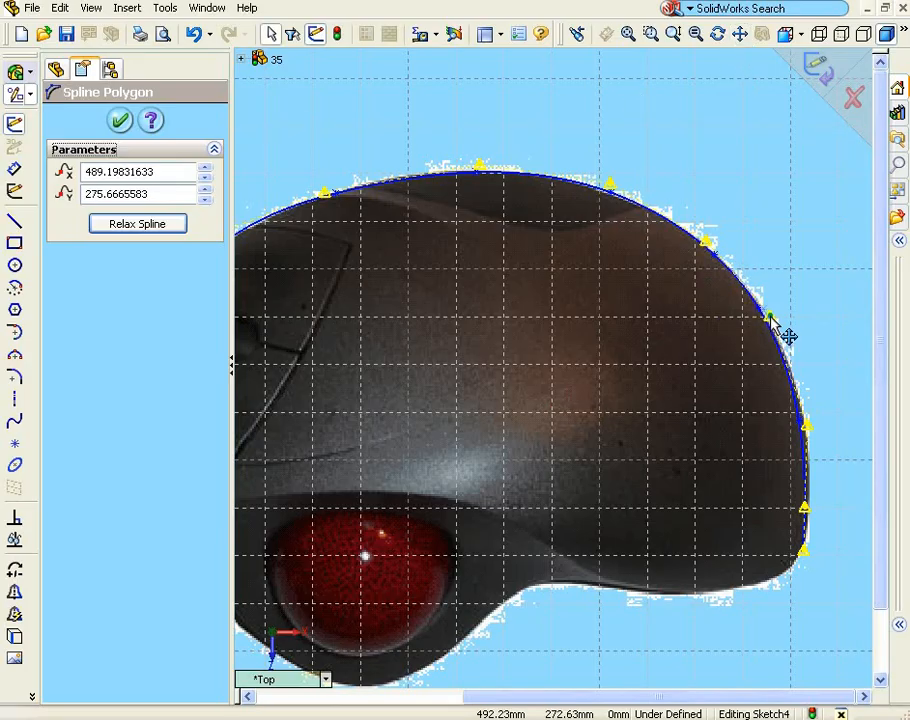
{"action": "left_click", "coordinate": [812, 428]}
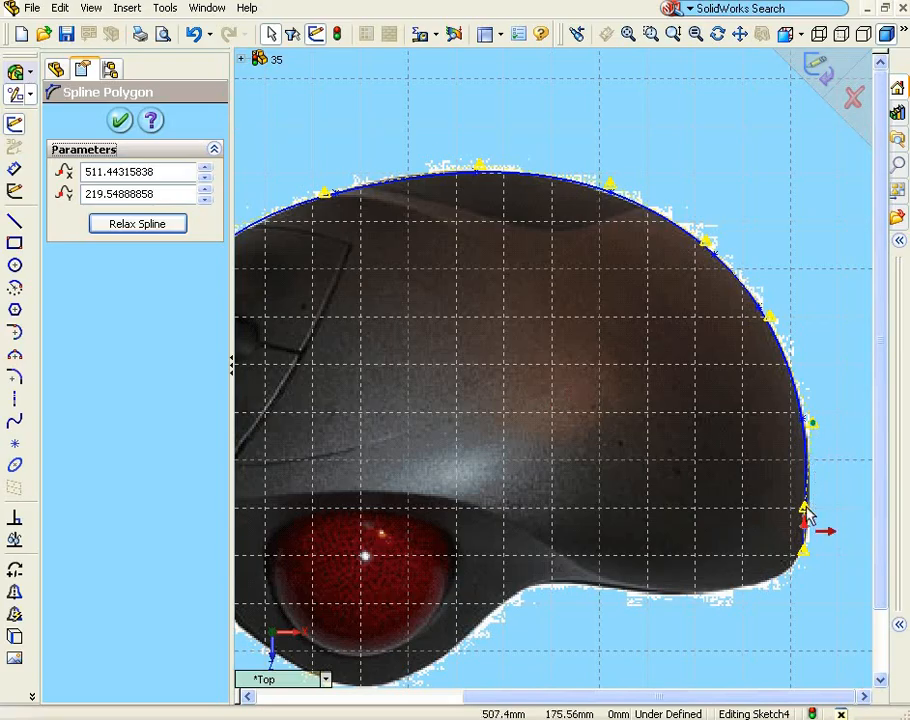
{"action": "left_click", "coordinate": [805, 511]}
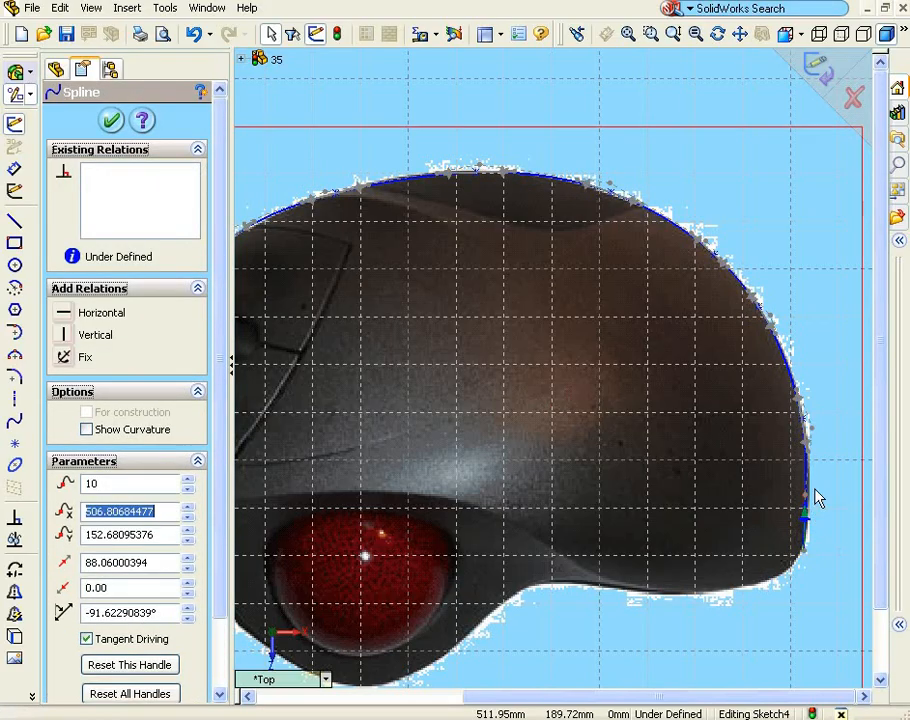
{"action": "left_click", "coordinate": [111, 121]}
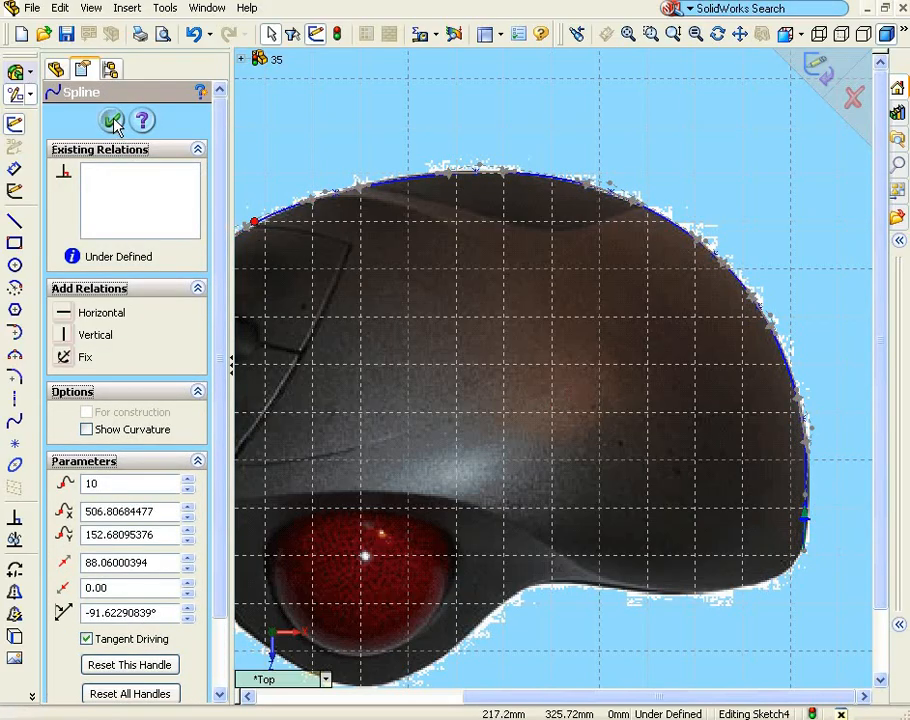